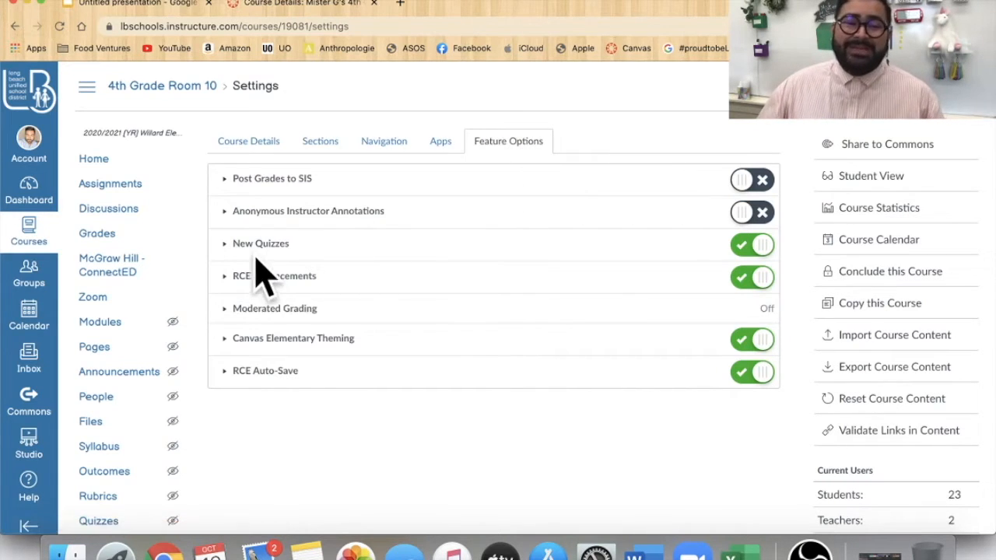
- Expand the New Quizzes entry and review the course's feature options
left_click(225, 244)
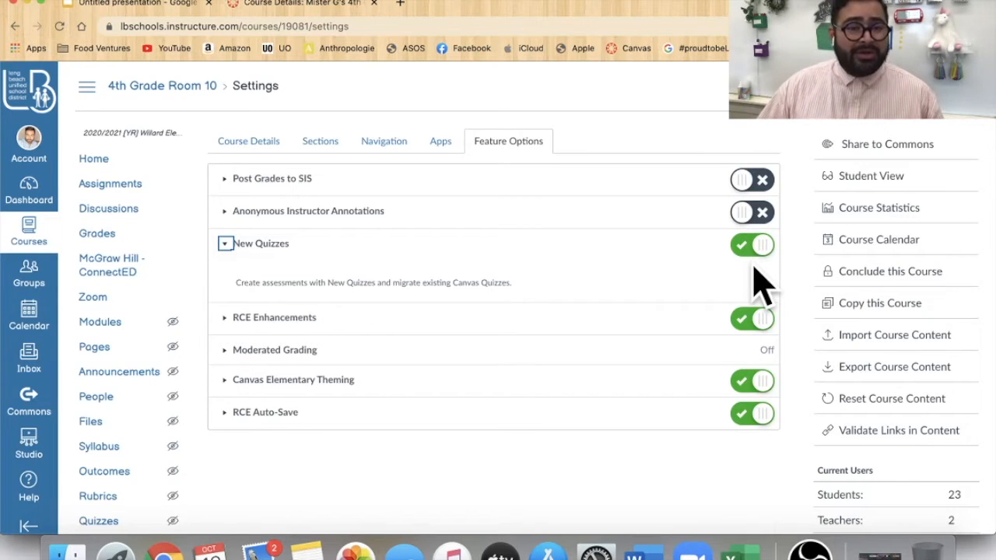
scroll(715, 297, "down", 5)
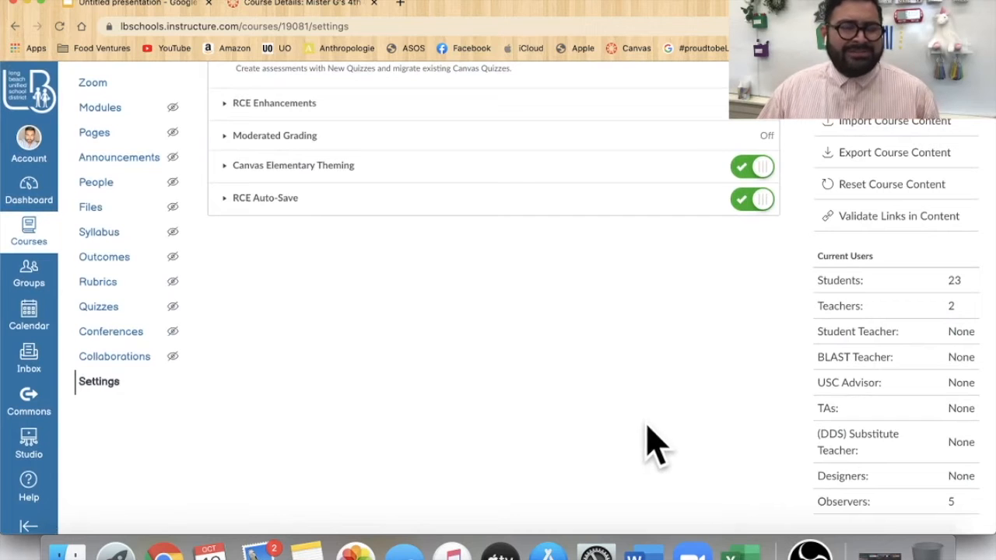
scroll(592, 445, "up", 5)
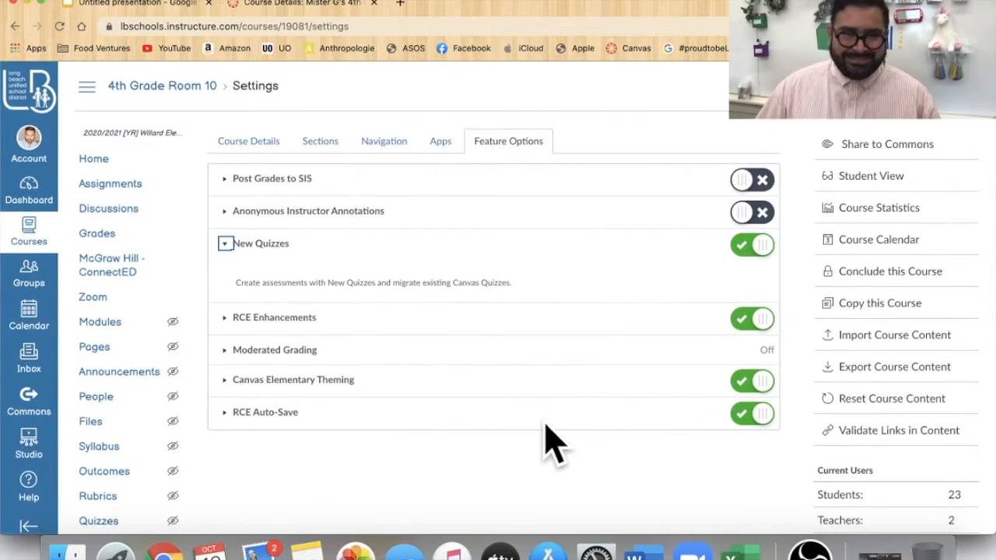
scroll(122, 145, "down", 2)
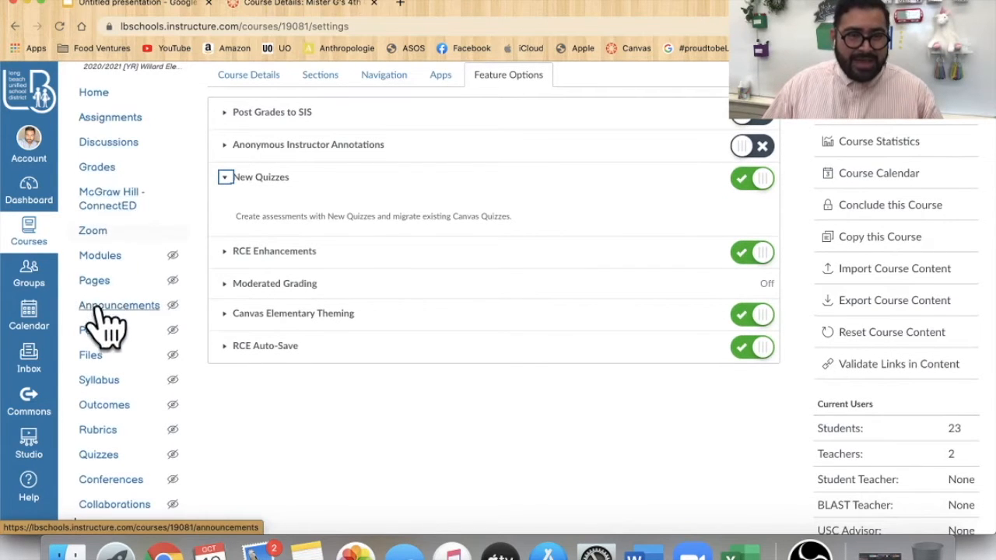
scroll(105, 334, "down", 2)
scroll(105, 335, "down", 3)
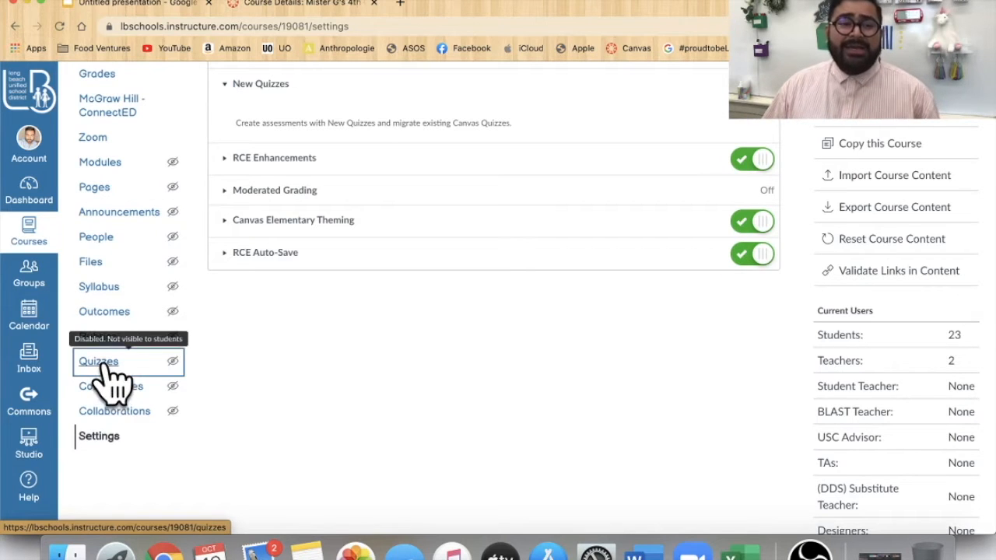
- Open the course's quizzes list and the "Where Have All the Fish Gone?" quiz
left_click(104, 364)
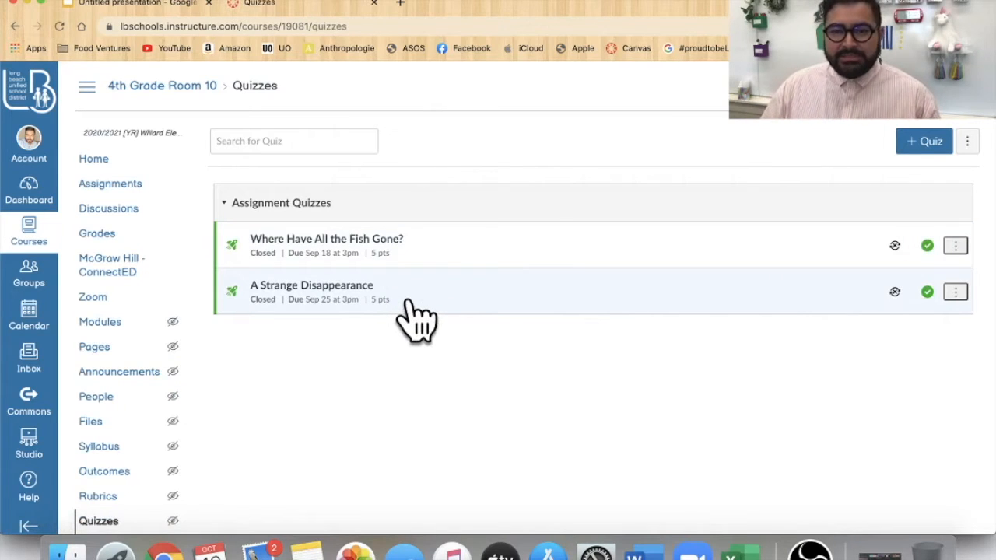
left_click(381, 243)
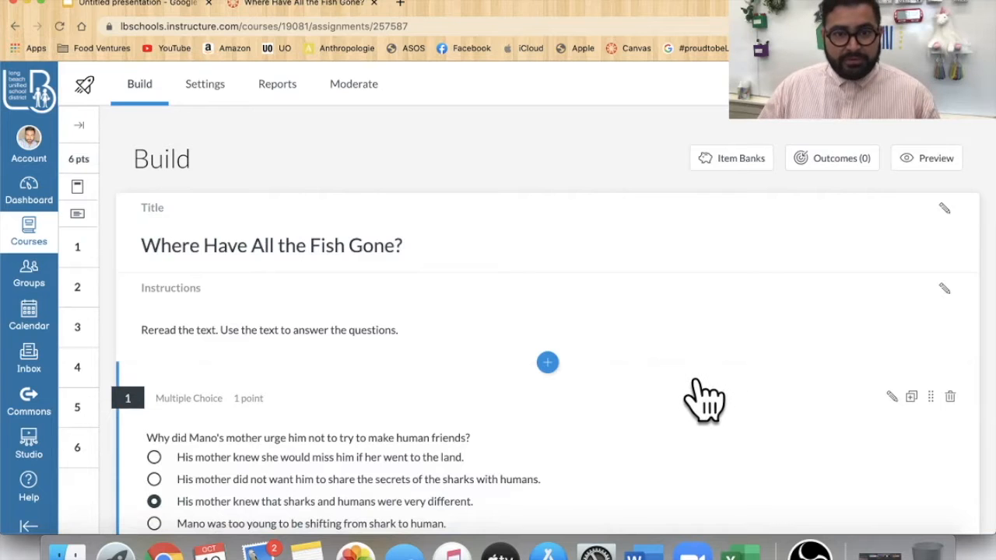
- Scroll through the quiz's questions in the build view, down to the essay question and back to the title
scroll(712, 400, "down", 3)
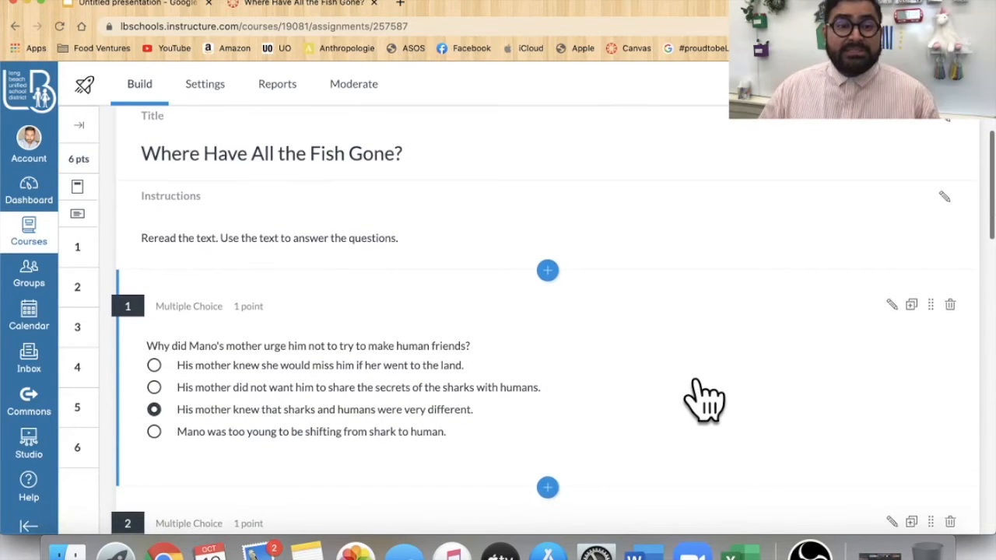
scroll(704, 400, "up", 3)
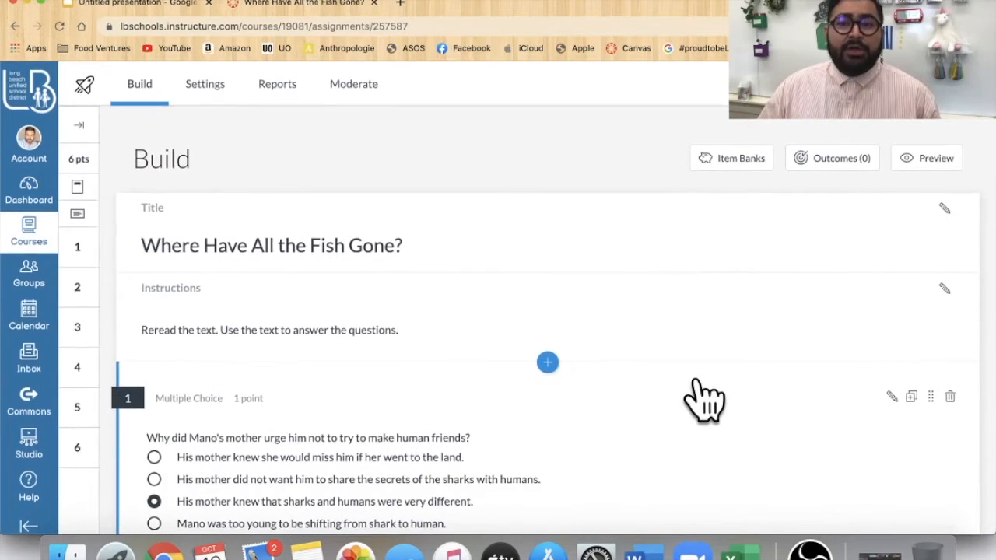
scroll(704, 401, "down", 5)
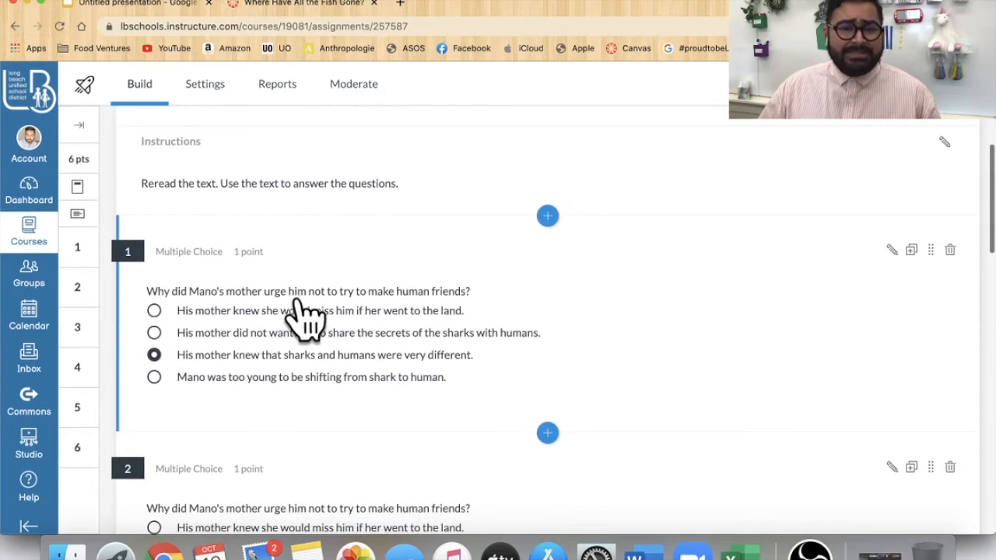
scroll(346, 400, "down", 5)
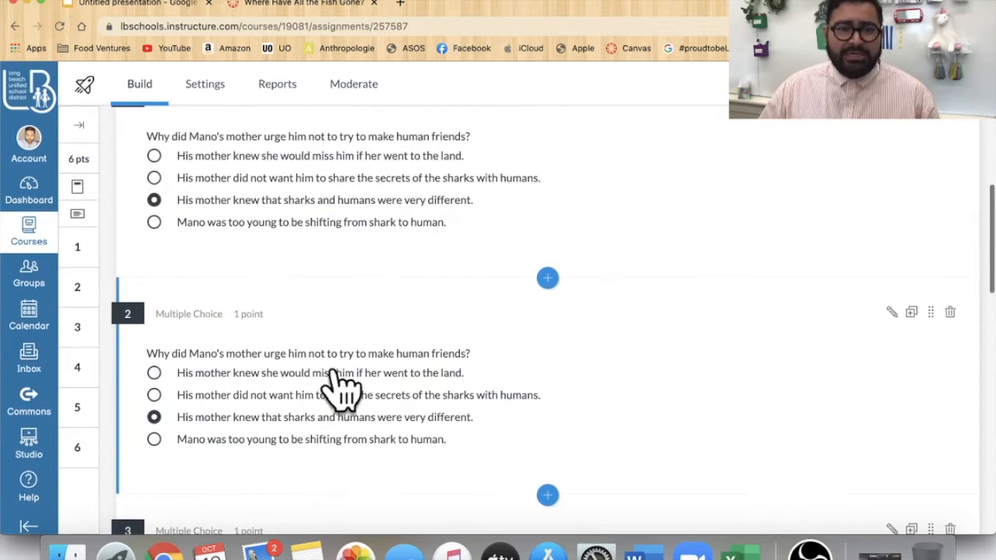
scroll(288, 410, "down", 6)
scroll(335, 383, "down", 5)
scroll(300, 422, "down", 11)
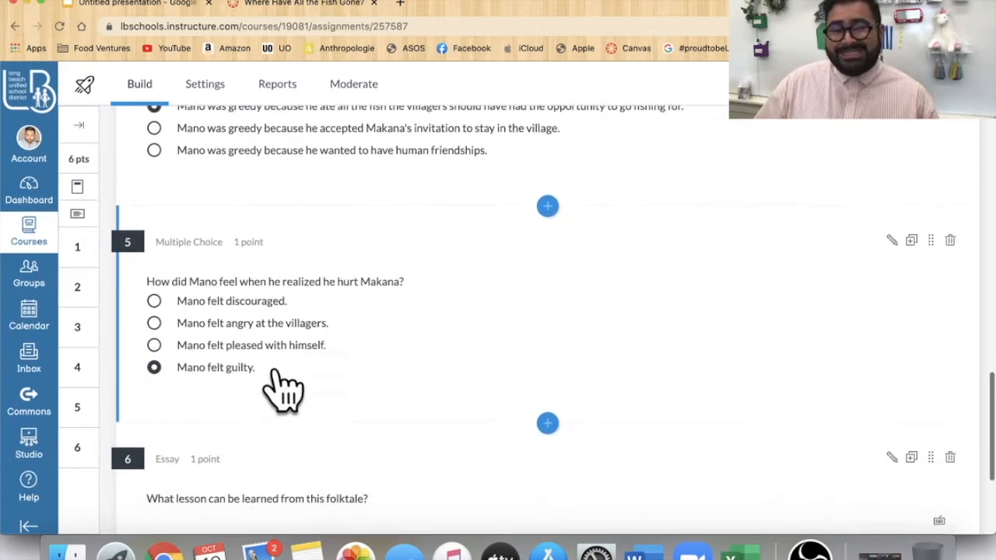
scroll(286, 416, "down", 5)
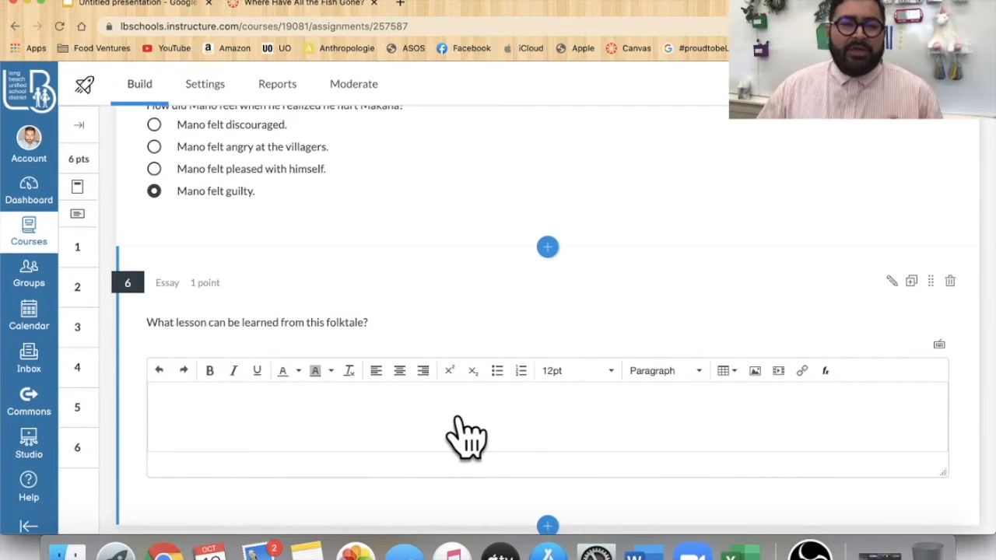
scroll(481, 430, "up", 5)
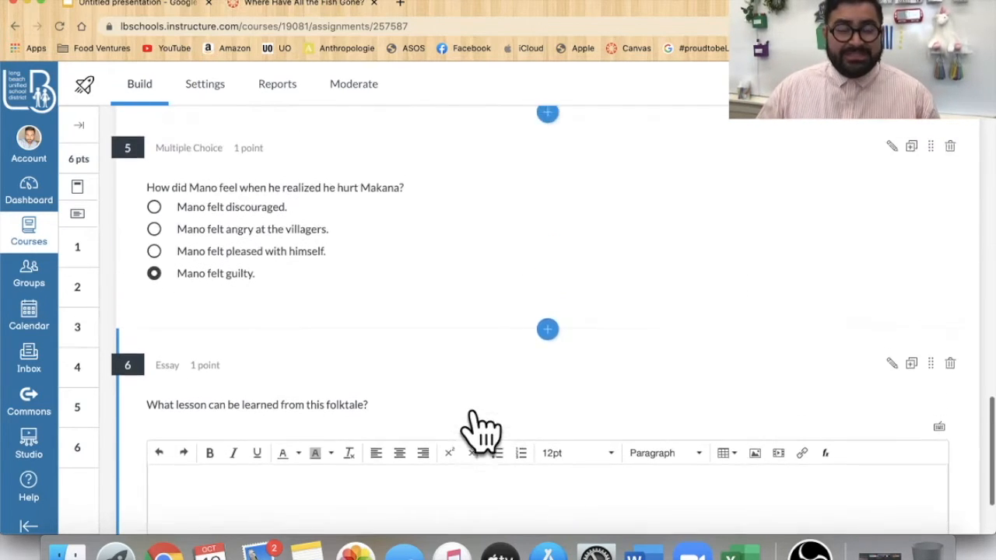
scroll(481, 430, "down", 5)
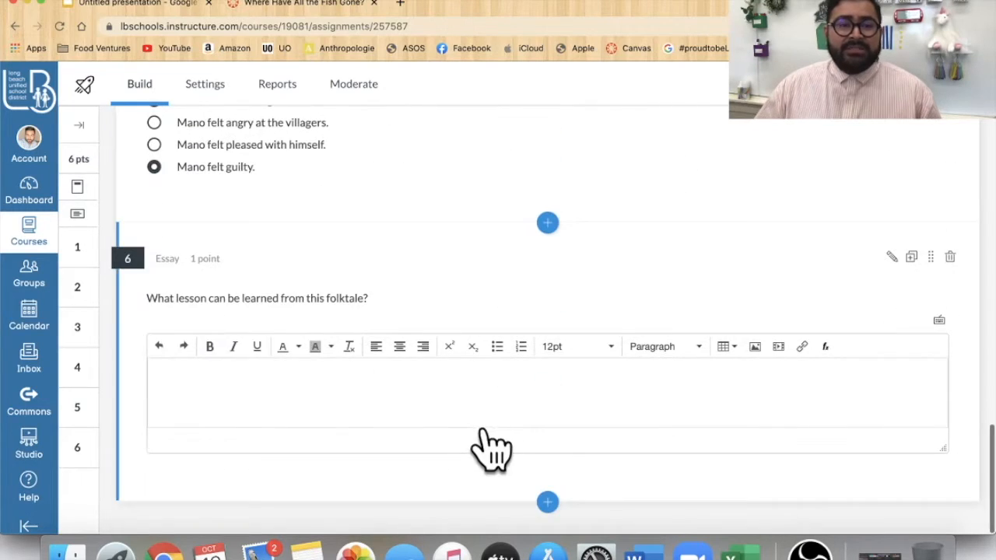
scroll(482, 432, "up", 10)
scroll(527, 440, "up", 3)
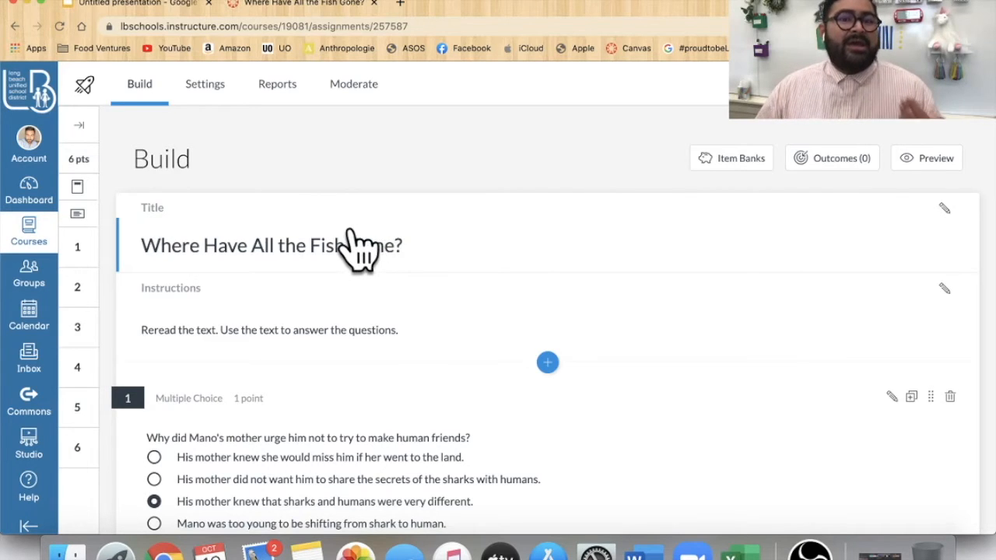
- Open the quiz's reports and view the Outcomes Analysis report
left_click(280, 87)
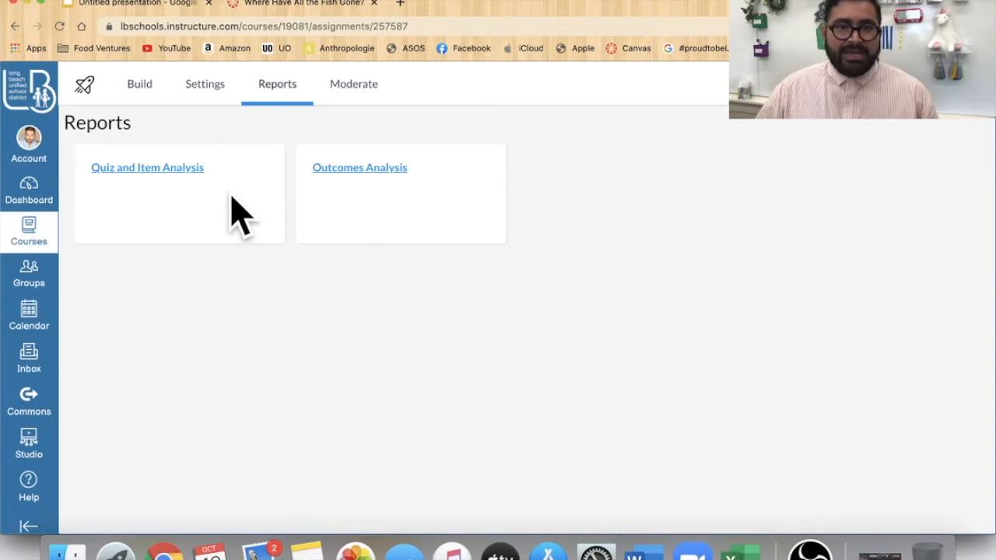
left_click(362, 168)
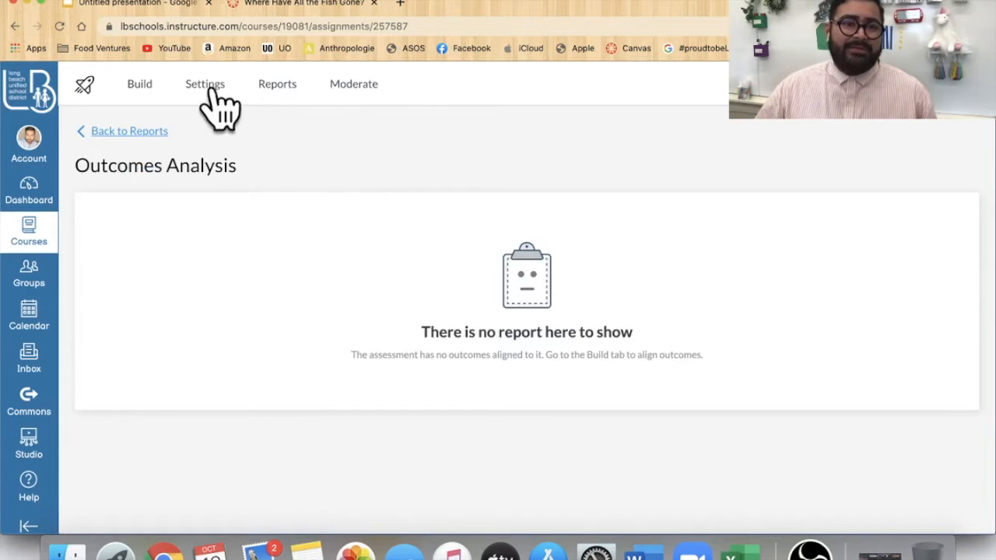
- Return to the reports list and open the Quiz and Item Analysis report
left_click(284, 92)
left_click(170, 173)
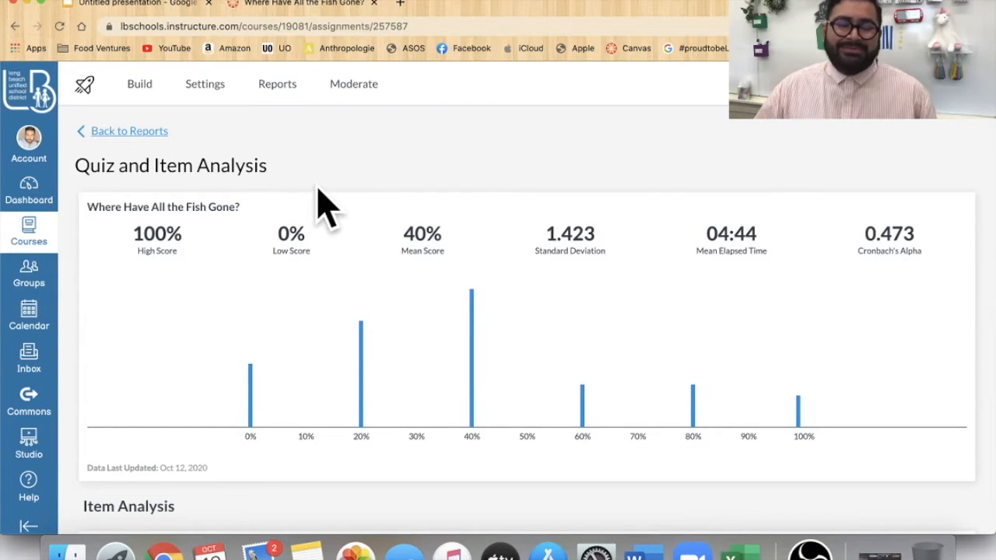
scroll(540, 311, "down", 1)
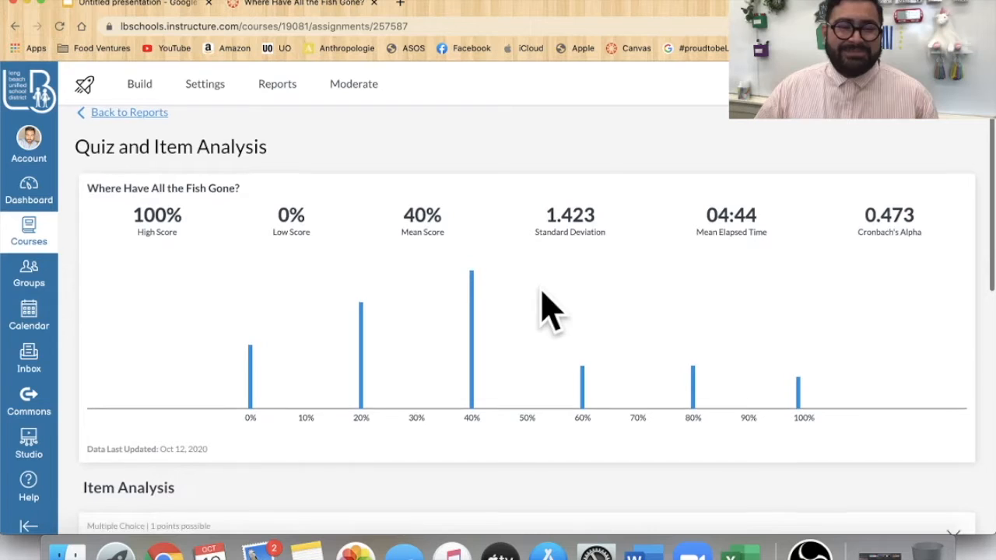
left_click(124, 111)
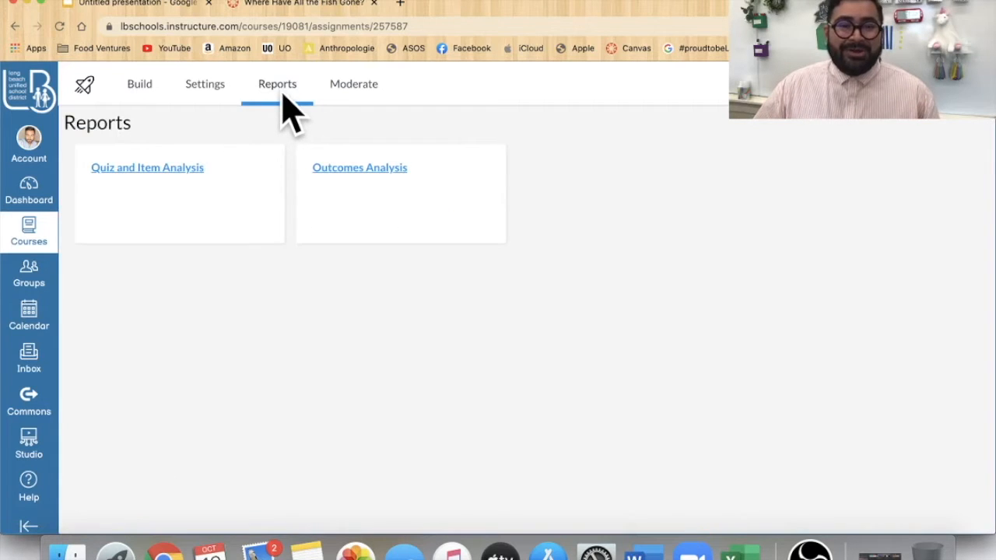
left_click(131, 179)
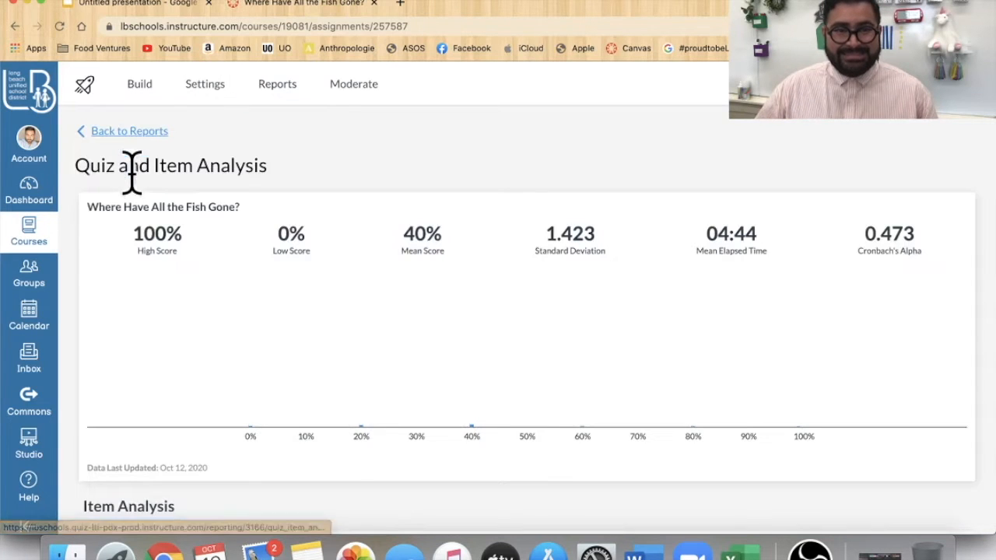
- Scroll through the quiz score distribution and the item analysis statistics for each question
scroll(553, 432, "down", 2)
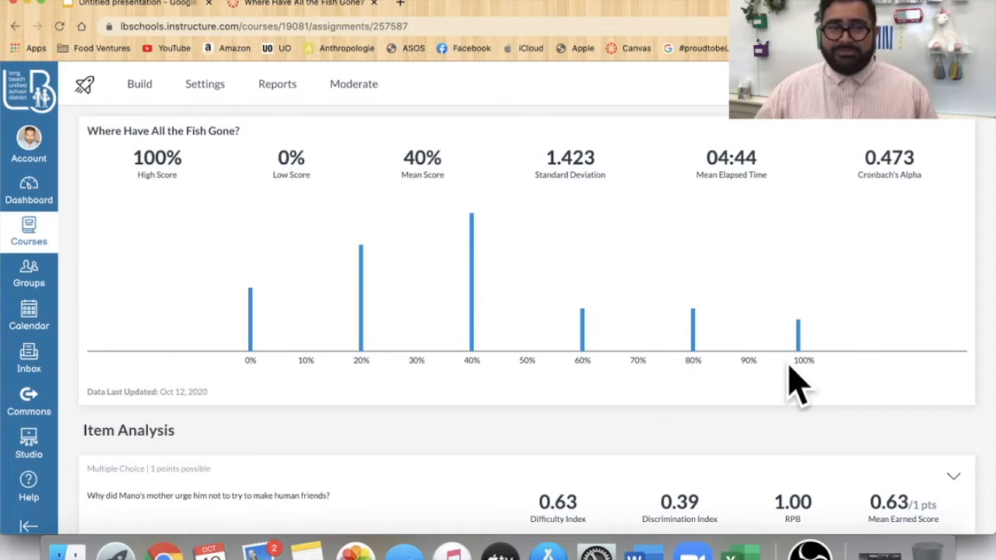
scroll(785, 393, "down", 2)
scroll(622, 411, "down", 5)
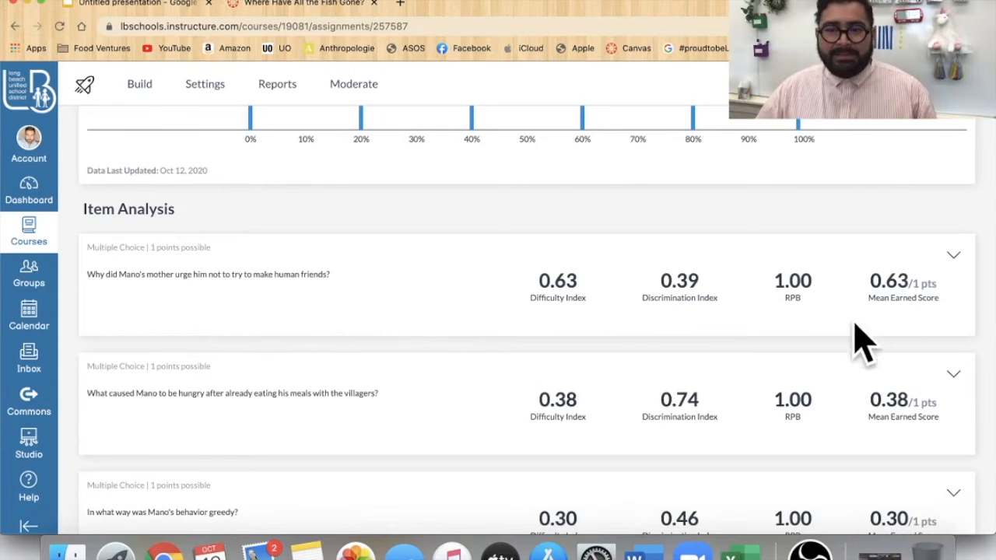
scroll(700, 381, "down", 5)
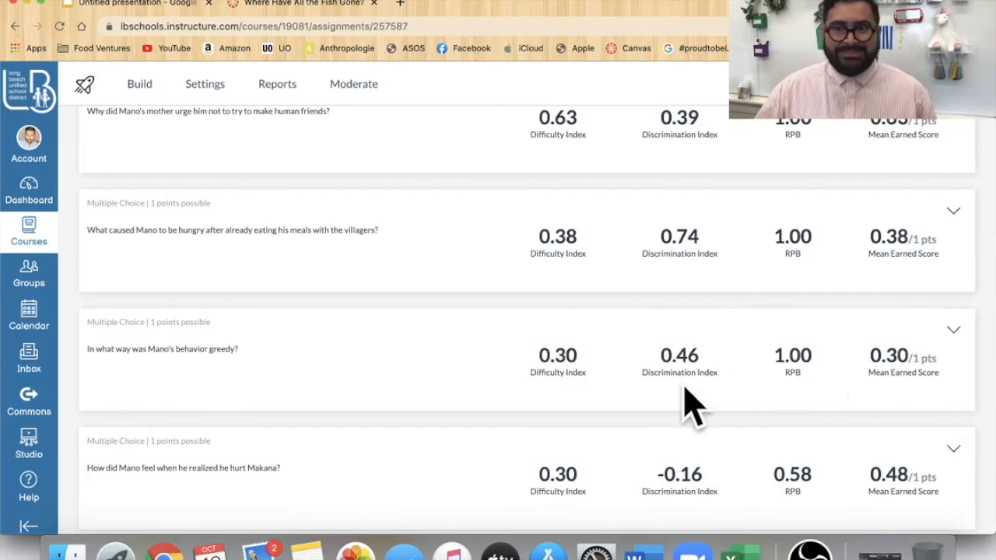
scroll(720, 407, "down", 4)
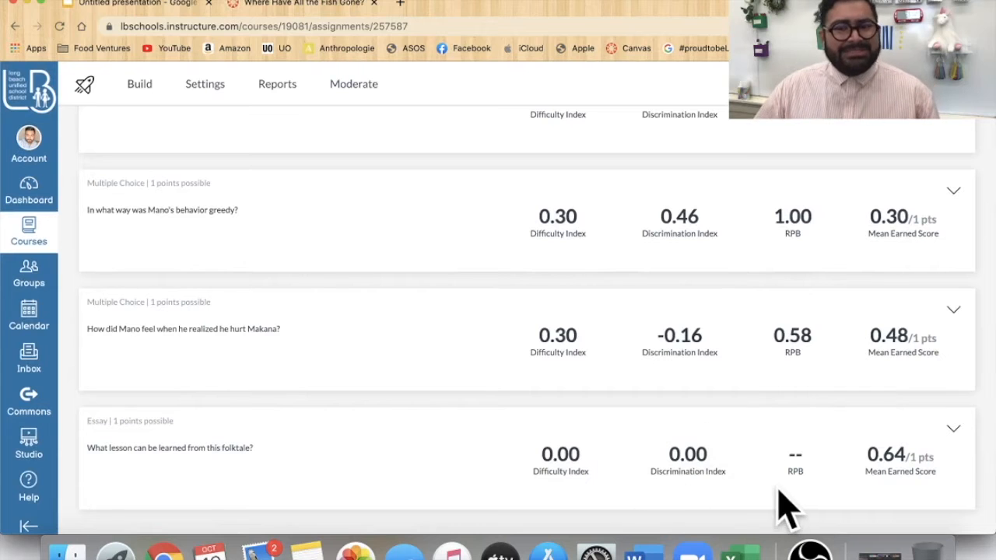
scroll(743, 467, "up", 9)
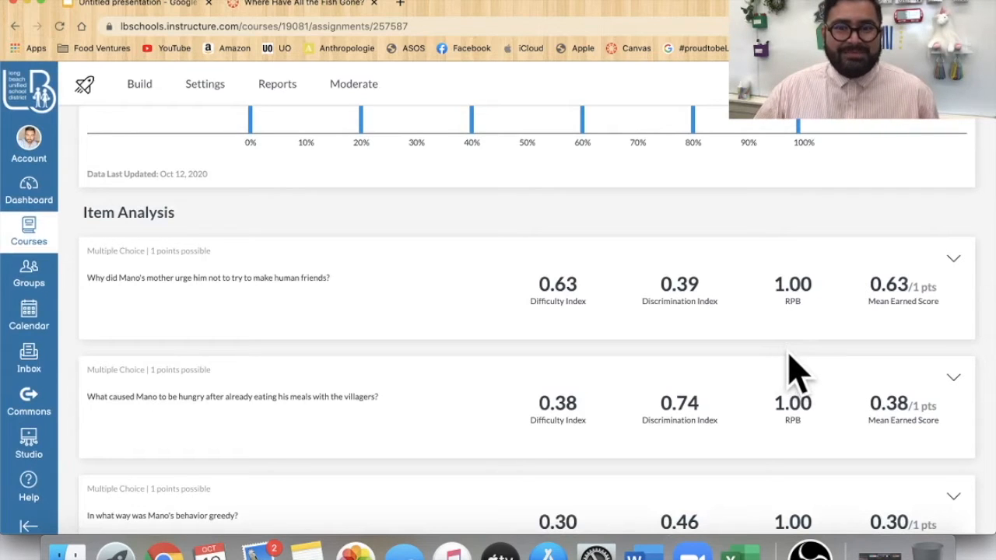
scroll(645, 385, "down", 1)
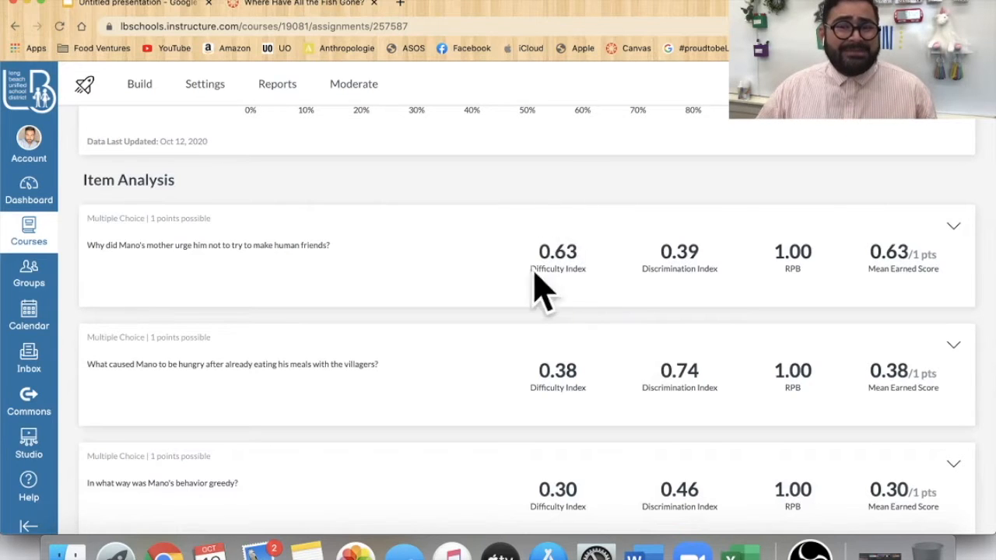
scroll(614, 319, "down", 4)
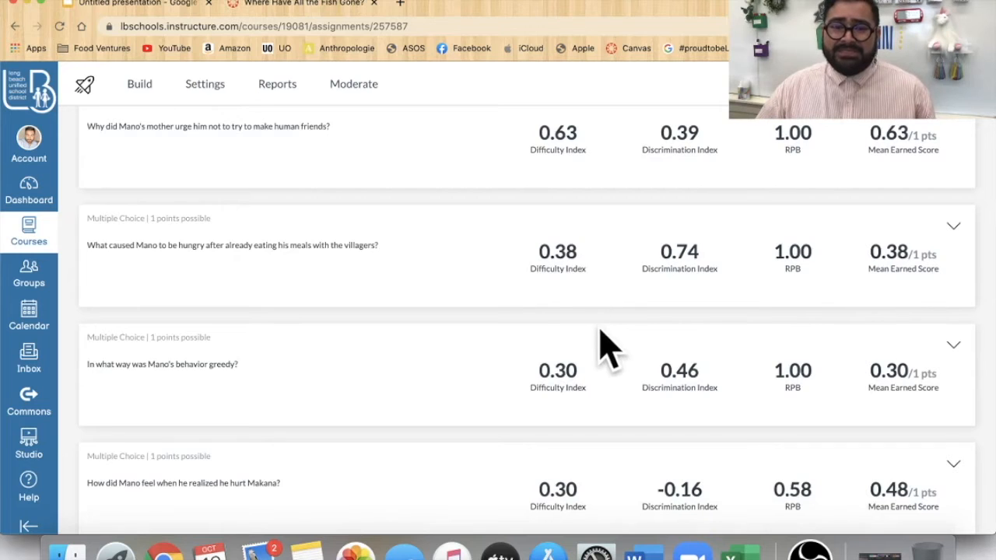
scroll(596, 336, "down", 5)
scroll(574, 351, "down", 1)
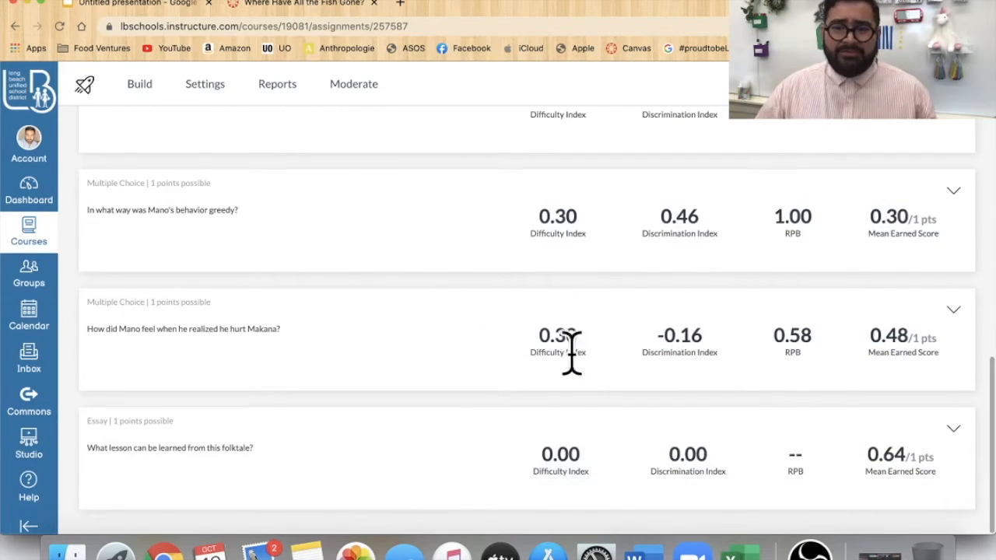
scroll(580, 385, "up", 7)
scroll(579, 381, "up", 3)
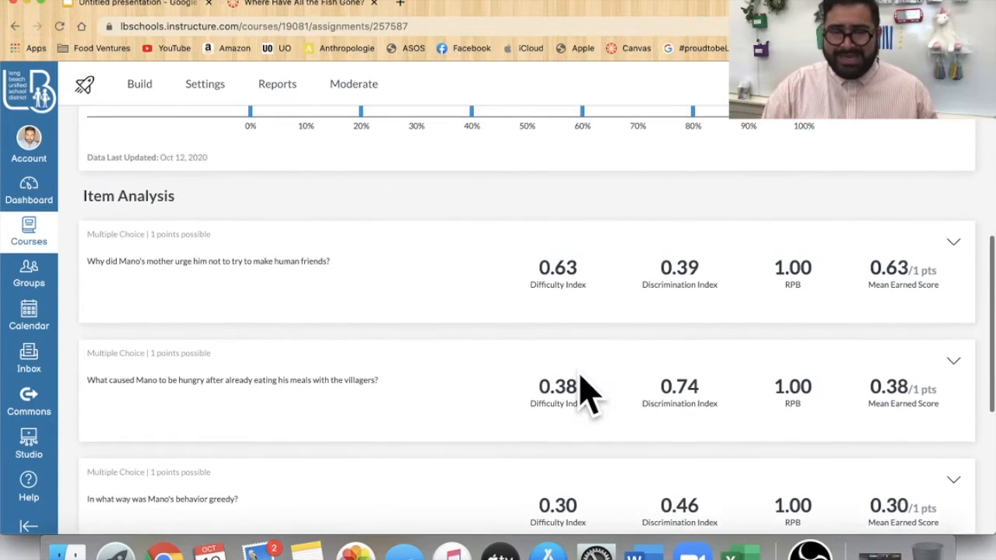
scroll(524, 211, "up", 10)
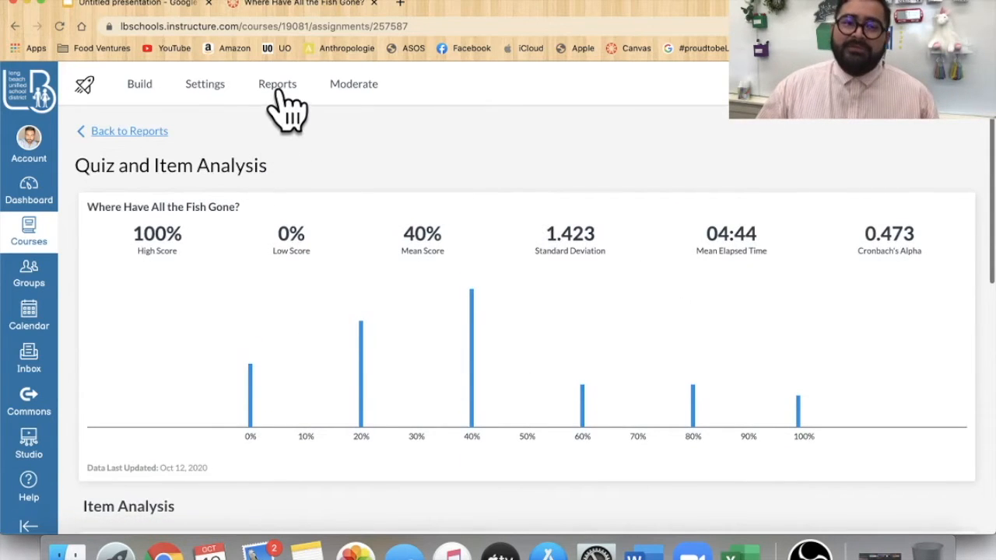
- Open the quiz's Moderate view and review the students' attempts, scores and times
left_click(348, 92)
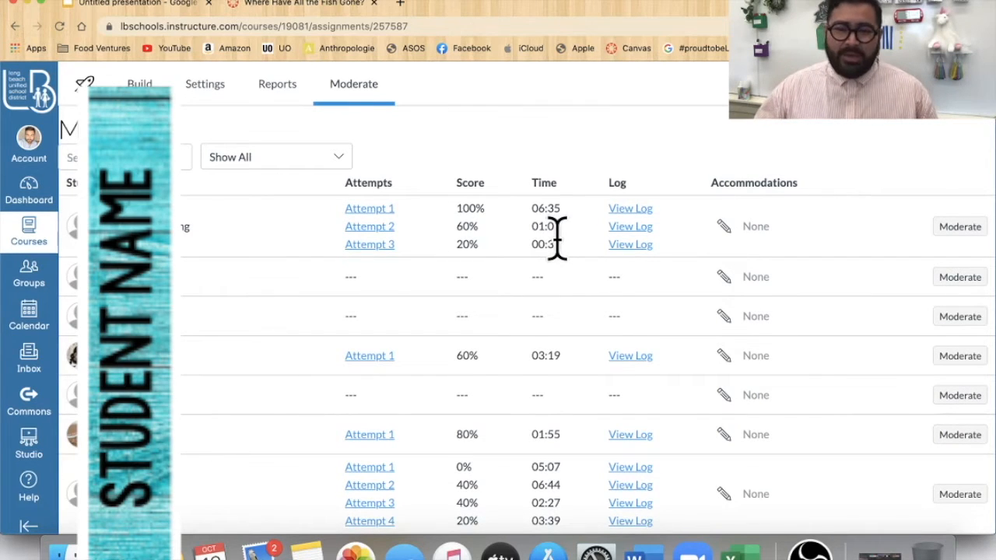
scroll(523, 429, "down", 1)
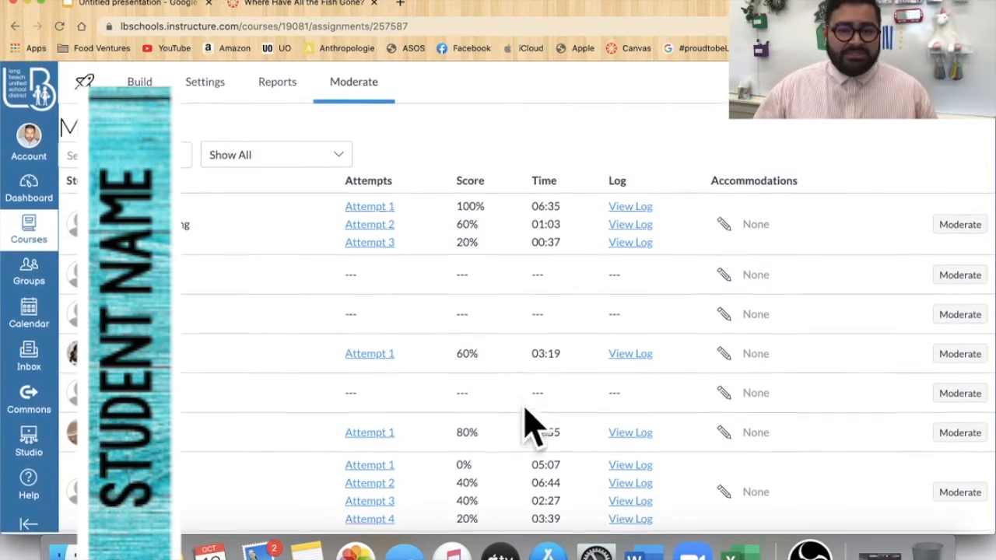
scroll(520, 432, "up", 1)
scroll(500, 414, "down", 1)
scroll(489, 413, "up", 1)
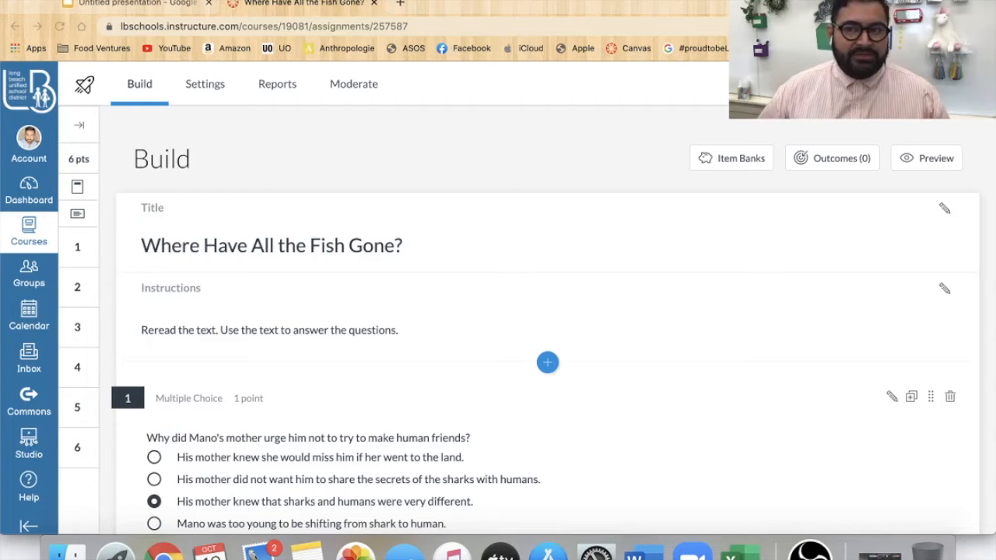
- Start a new quiz from the course's quizzes list and name it Testing
left_click(903, 121)
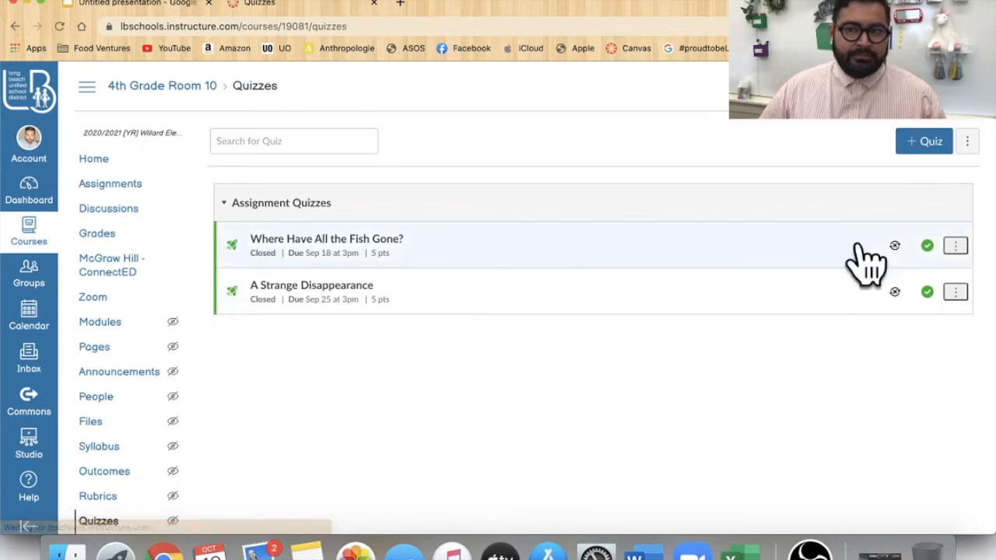
left_click(920, 145)
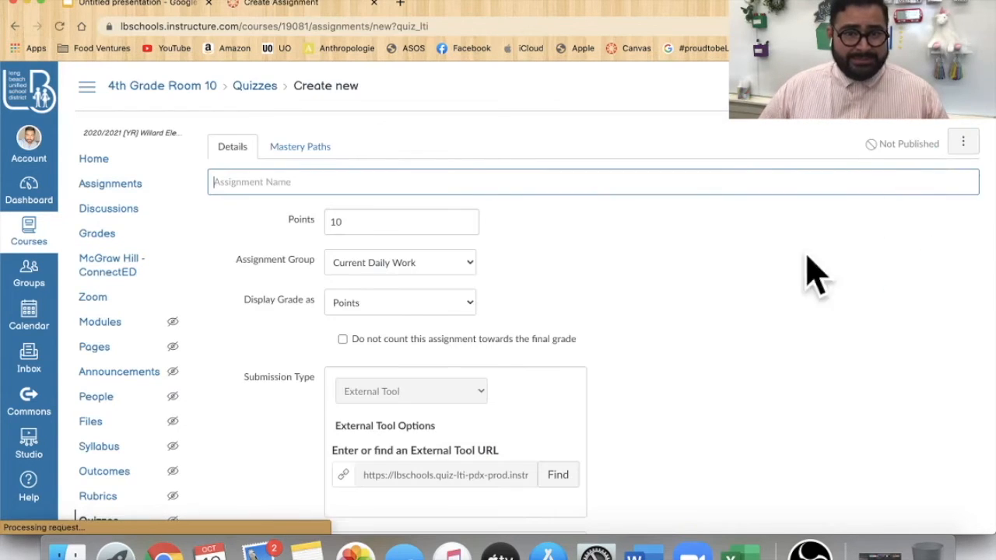
scroll(615, 381, "down", 4)
scroll(591, 350, "up", 4)
left_click(396, 187)
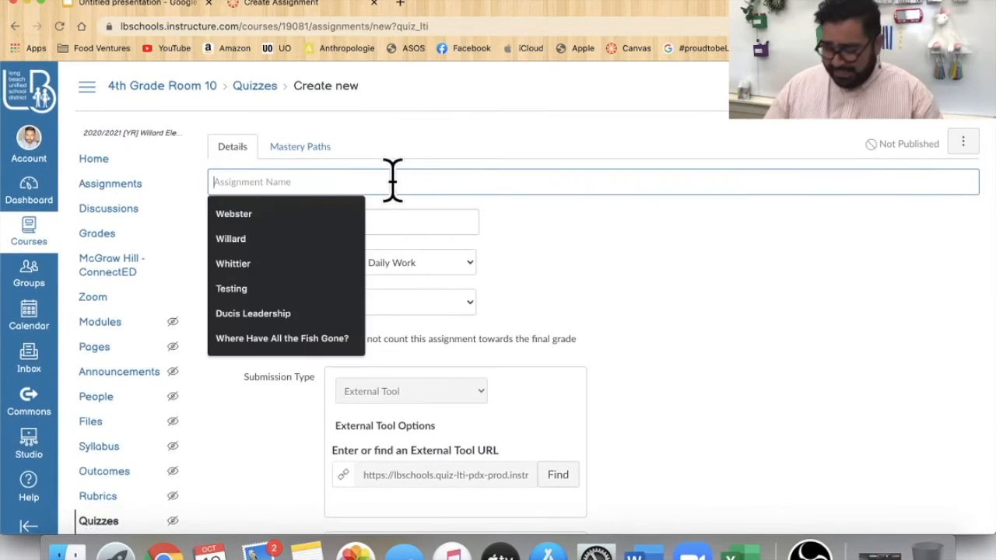
type("Testing")
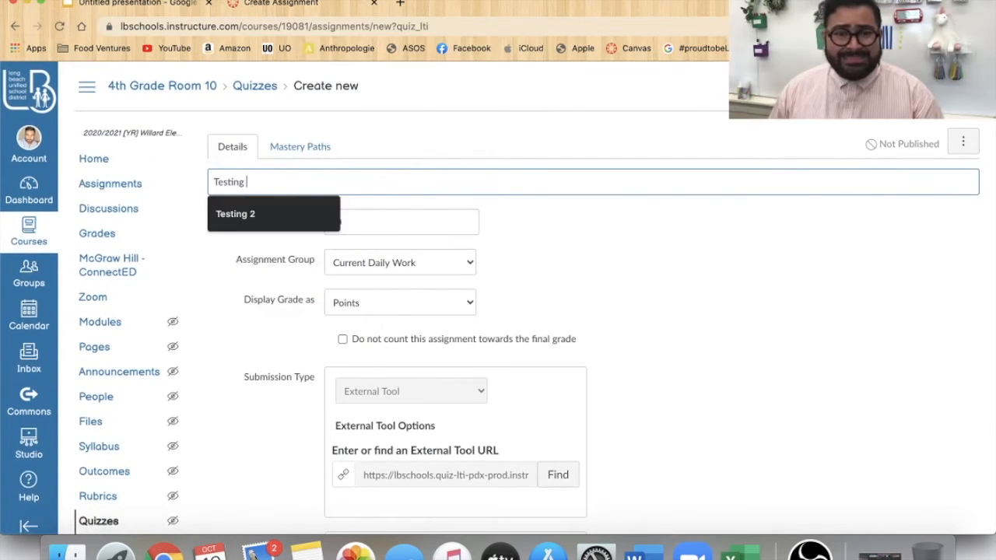
left_click(766, 344)
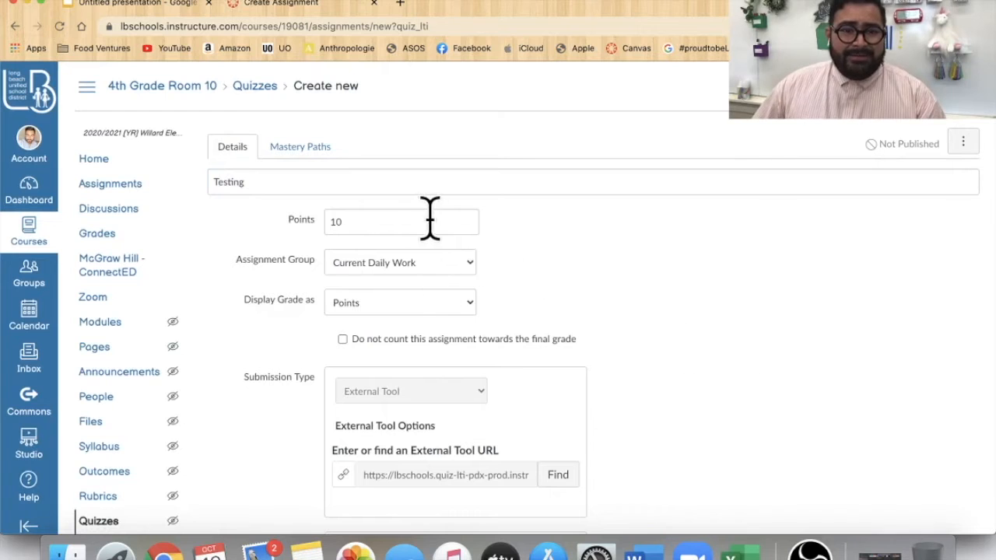
- Put the quiz in the Assignments group and keep Points as the grade display
left_click(471, 268)
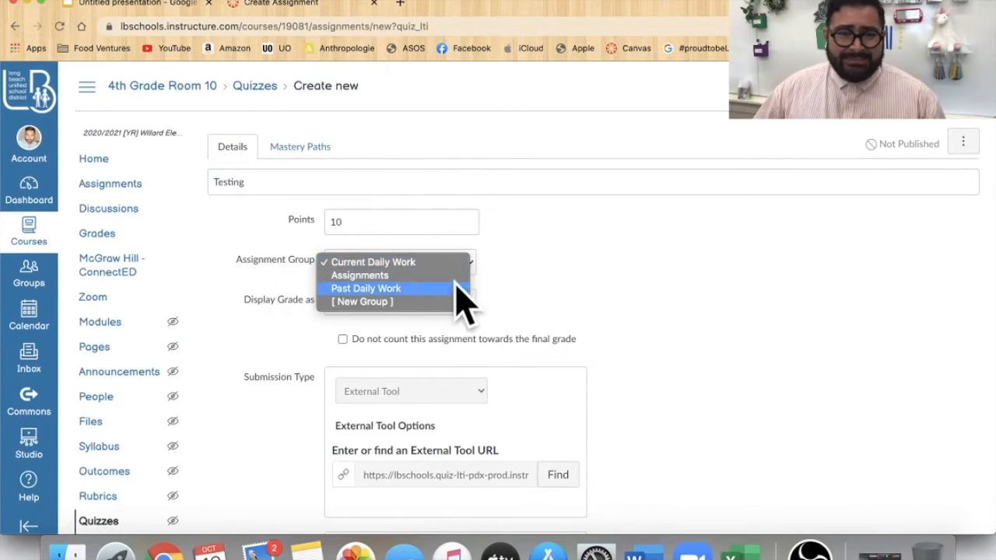
left_click(443, 275)
scroll(650, 315, "down", 3)
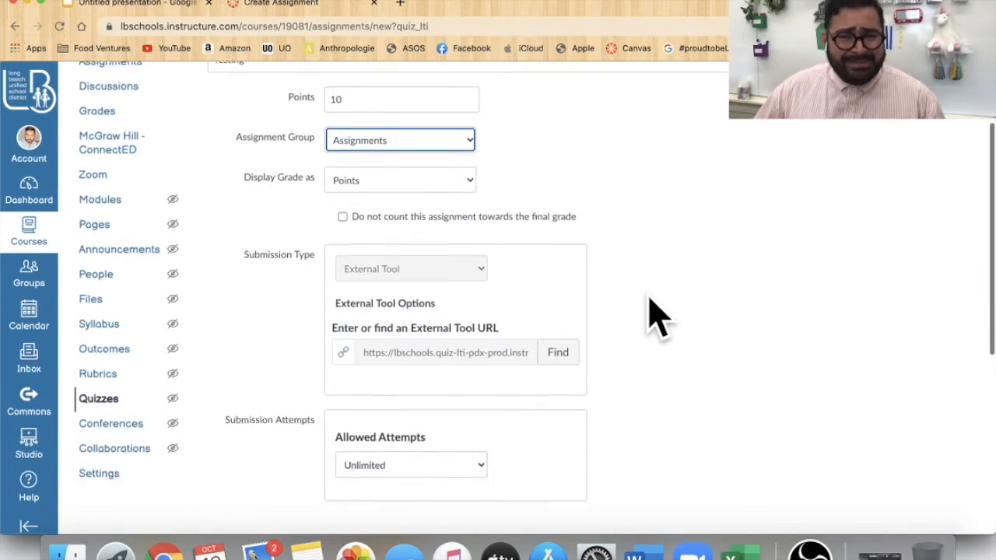
left_click(385, 177)
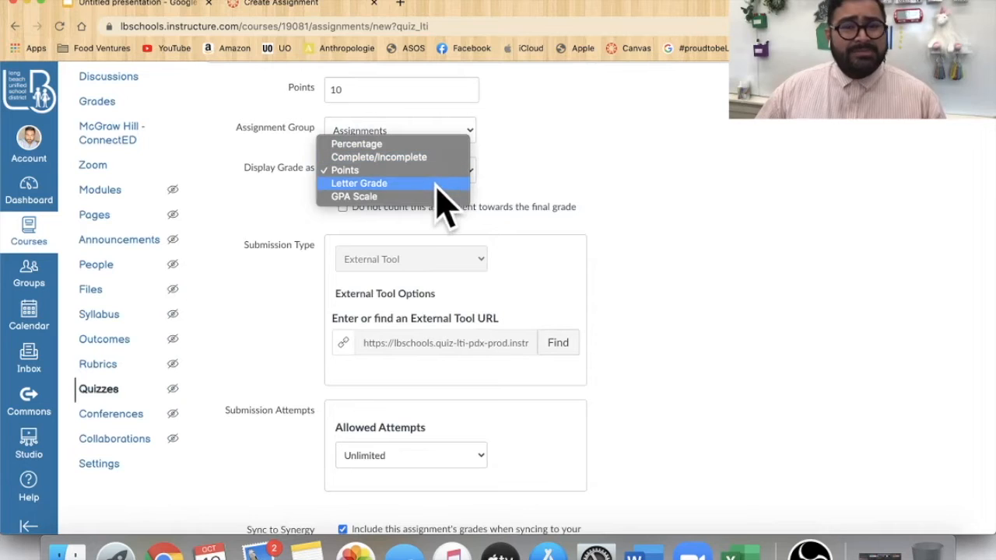
left_click(430, 173)
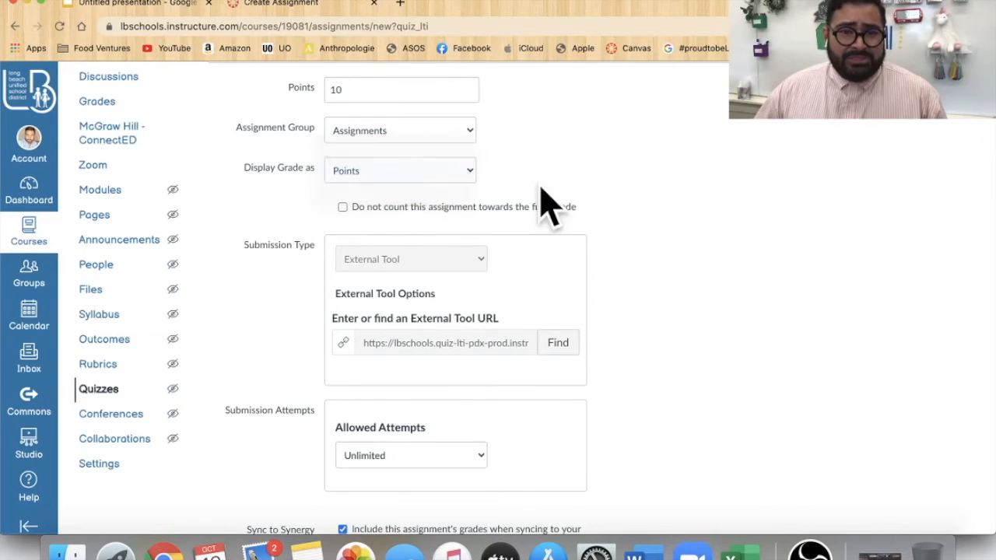
scroll(667, 242, "down", 3)
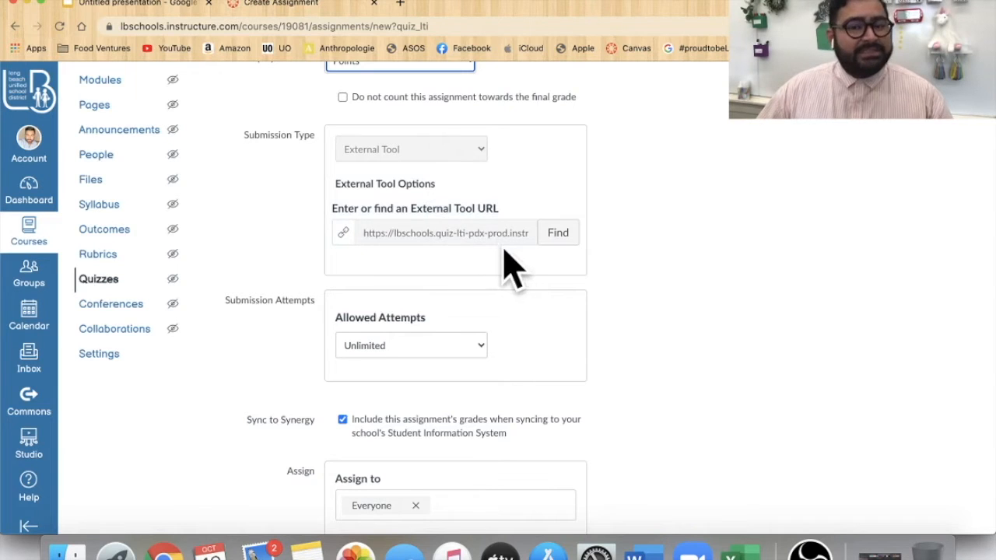
scroll(508, 261, "down", 5)
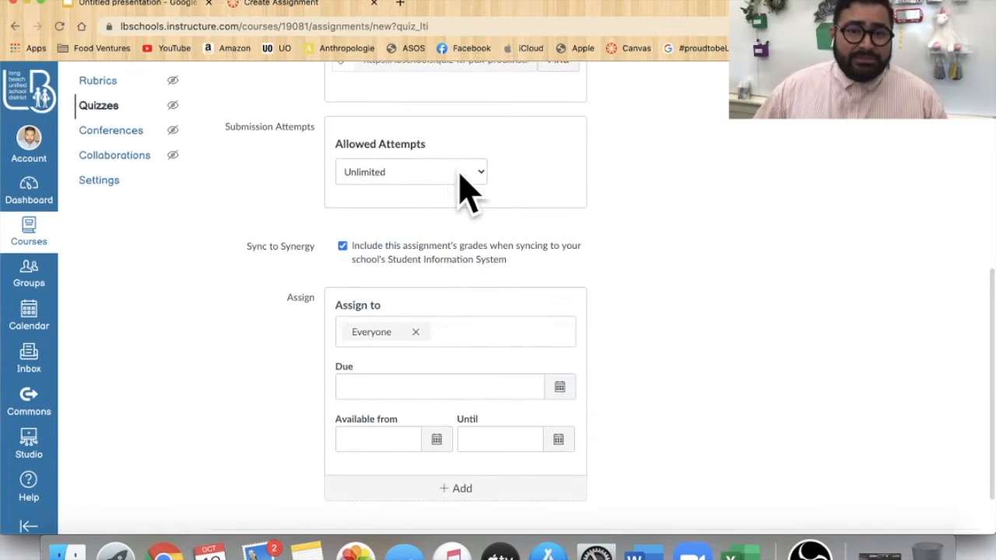
left_click(459, 174)
left_click(445, 186)
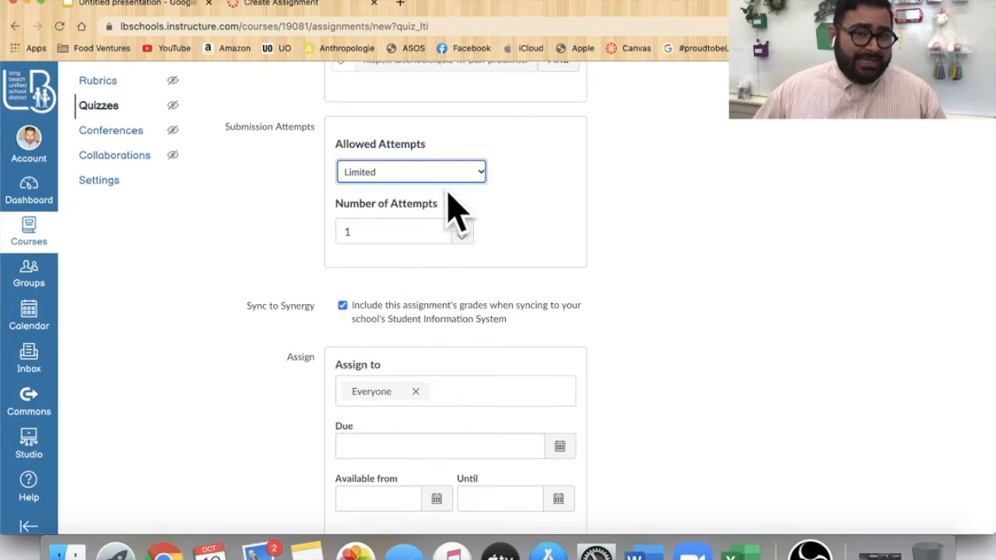
left_click(475, 172)
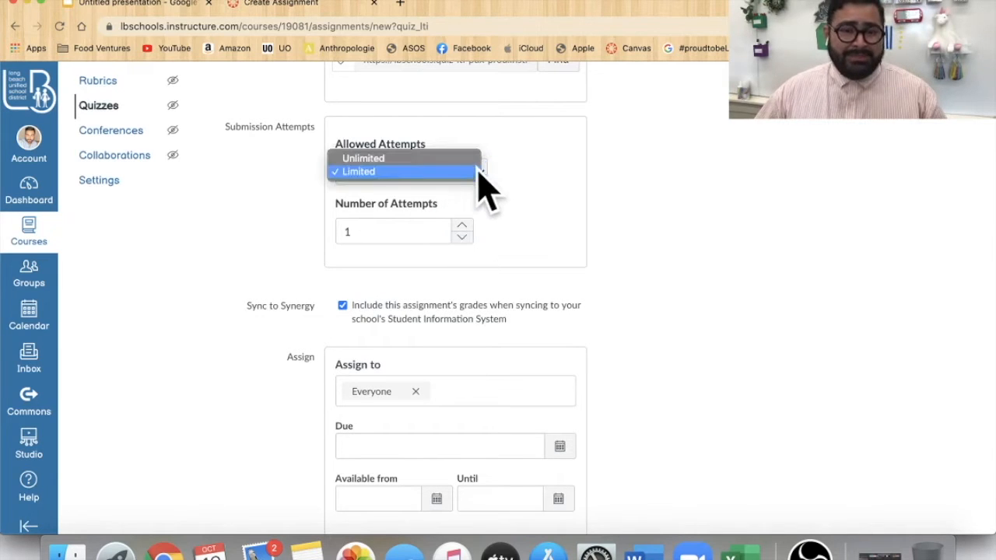
left_click(432, 158)
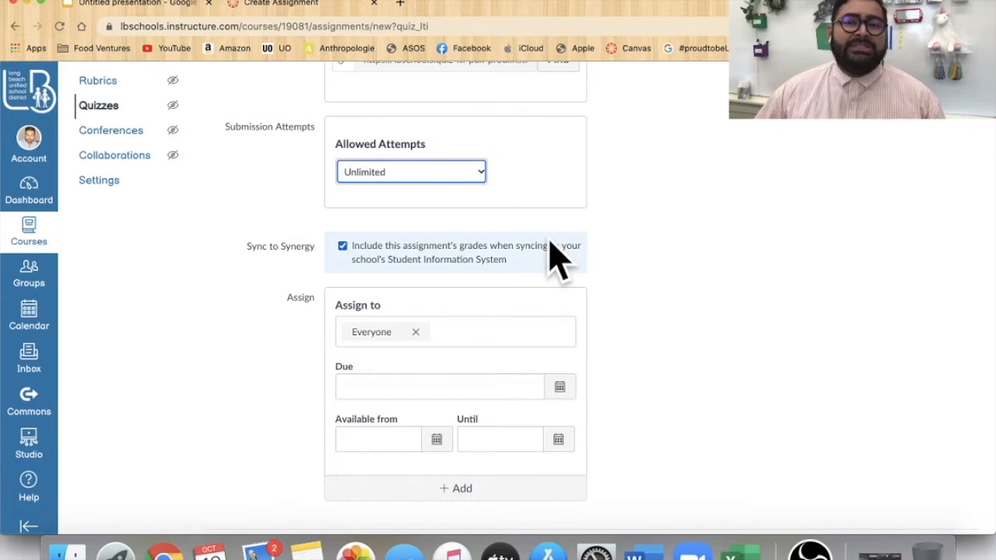
- Turn off including this assignment's grades when syncing to Synergy
scroll(628, 296, "up", 1)
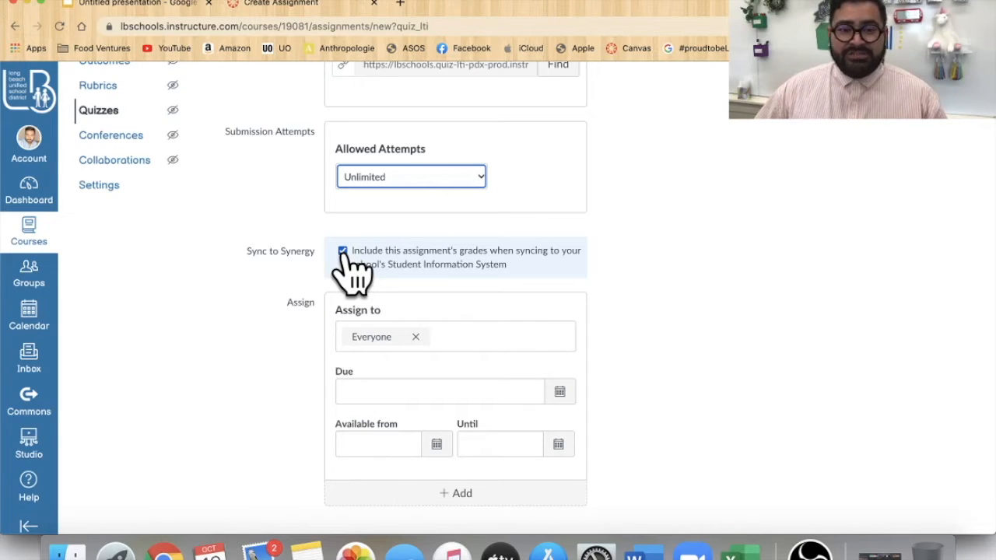
left_click(343, 251)
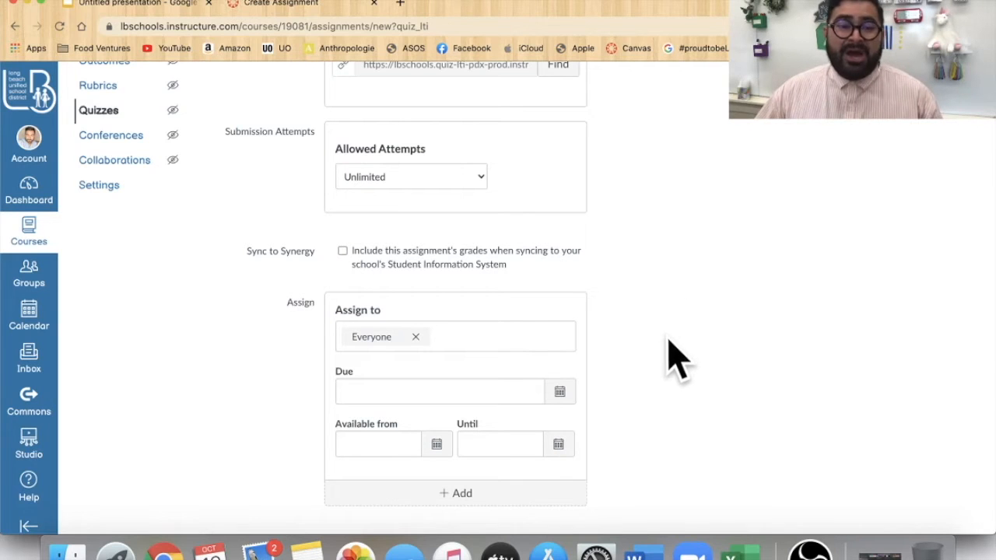
- Set the quiz's due date to Oct 12 at 11:59pm and save it
scroll(645, 398, "down", 2)
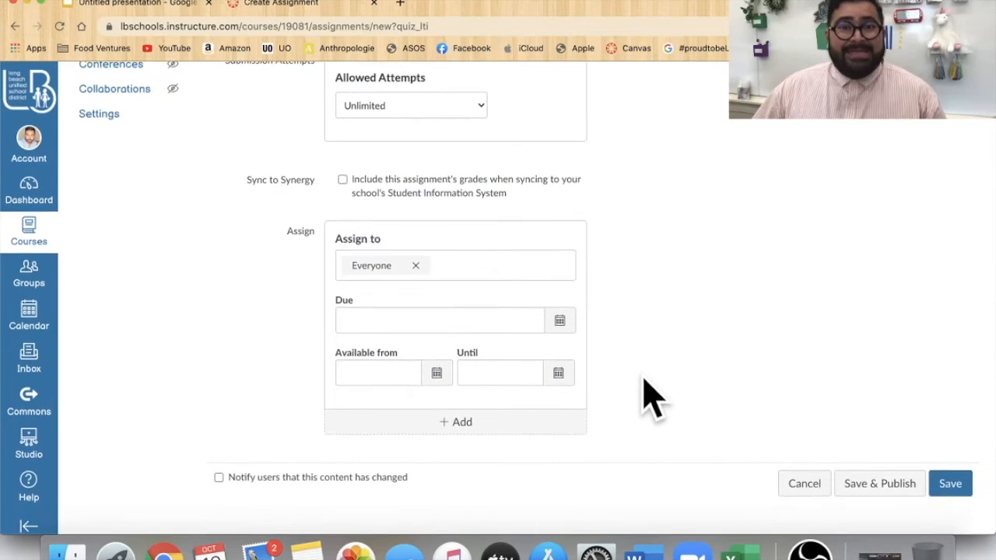
left_click(561, 321)
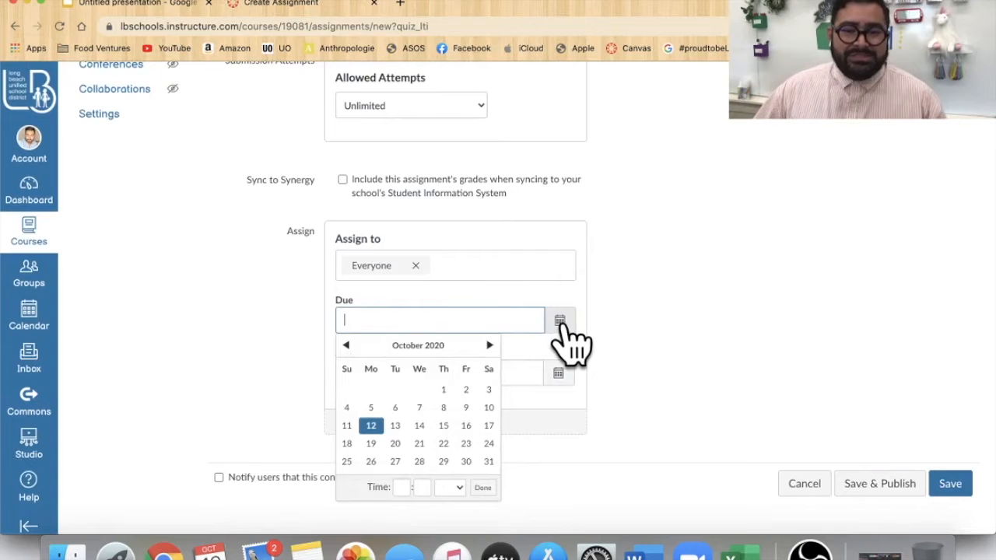
left_click(371, 426)
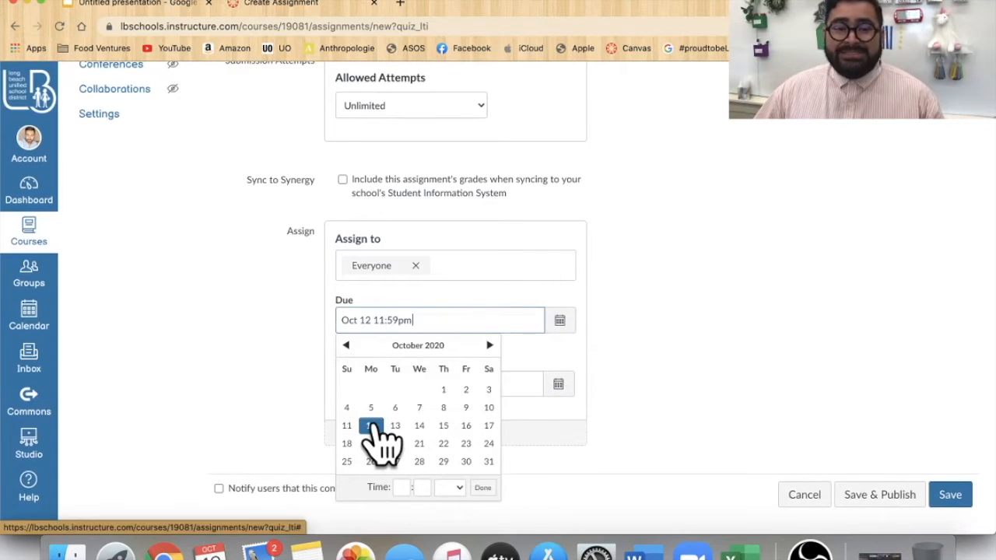
left_click(719, 398)
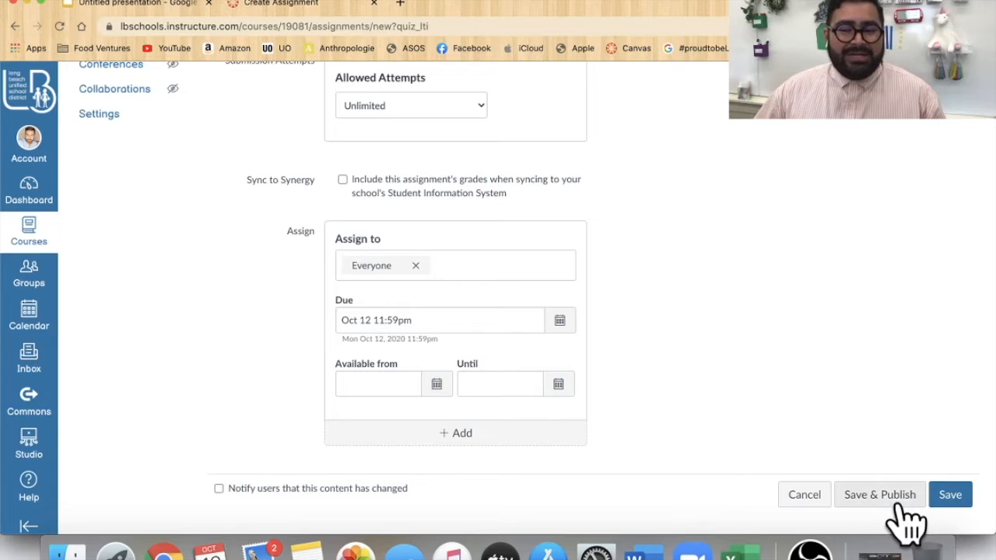
left_click(950, 495)
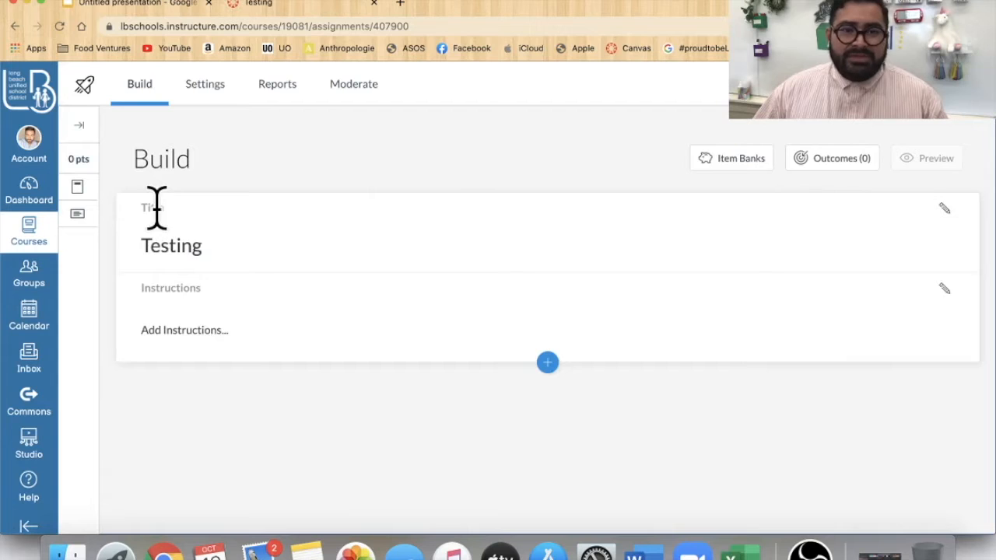
- Rename the quiz title to Testing with Teachings
left_click(199, 248)
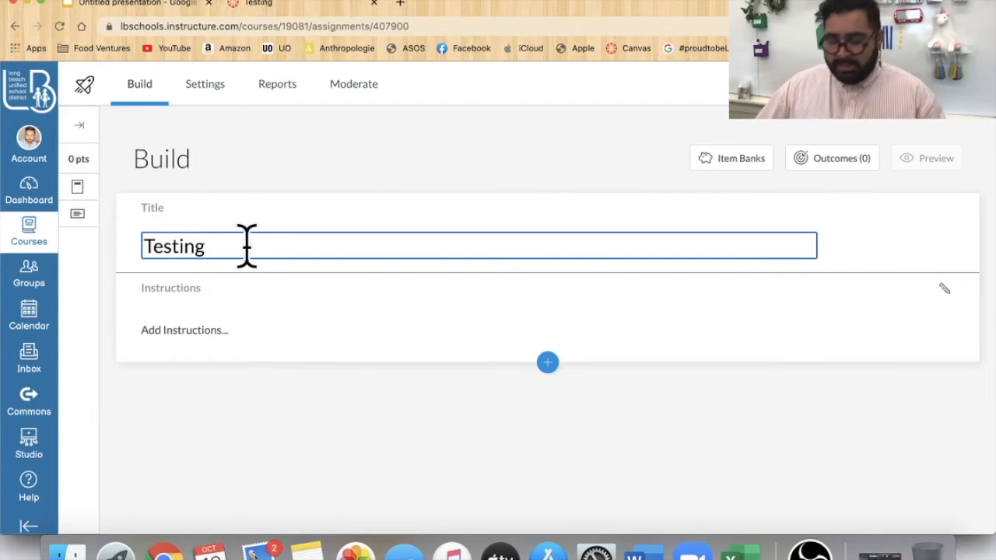
key("super+a")
type("Tesing w")
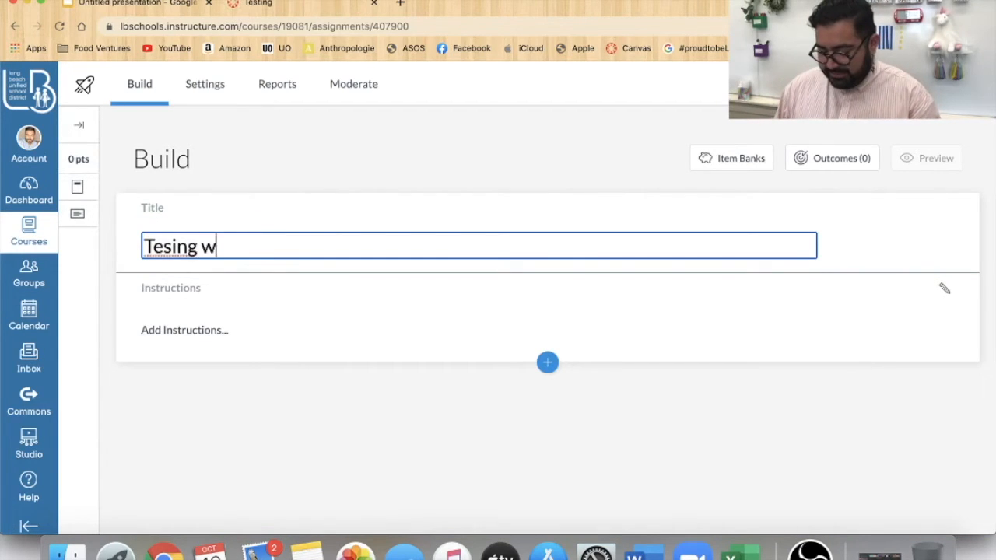
type("ith Teachings")
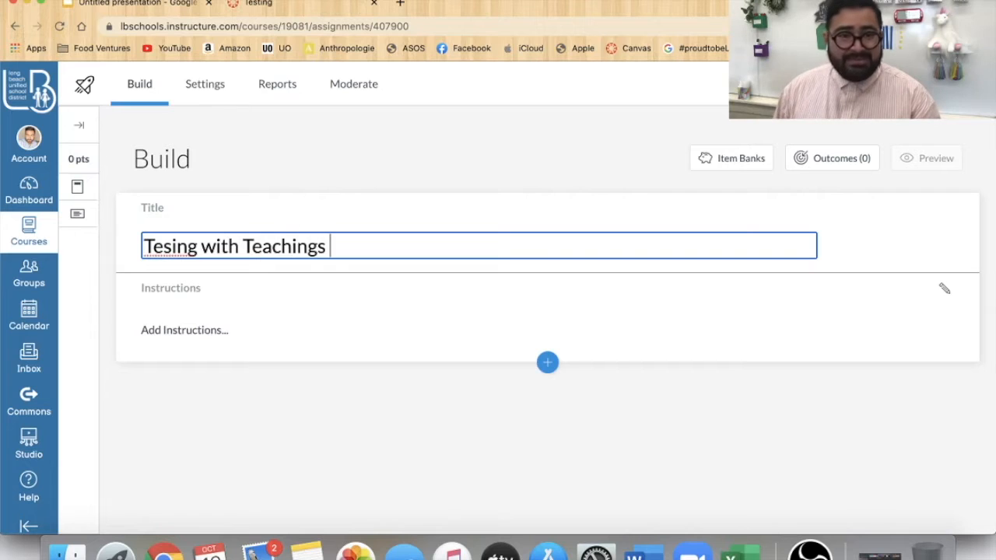
left_click(177, 246)
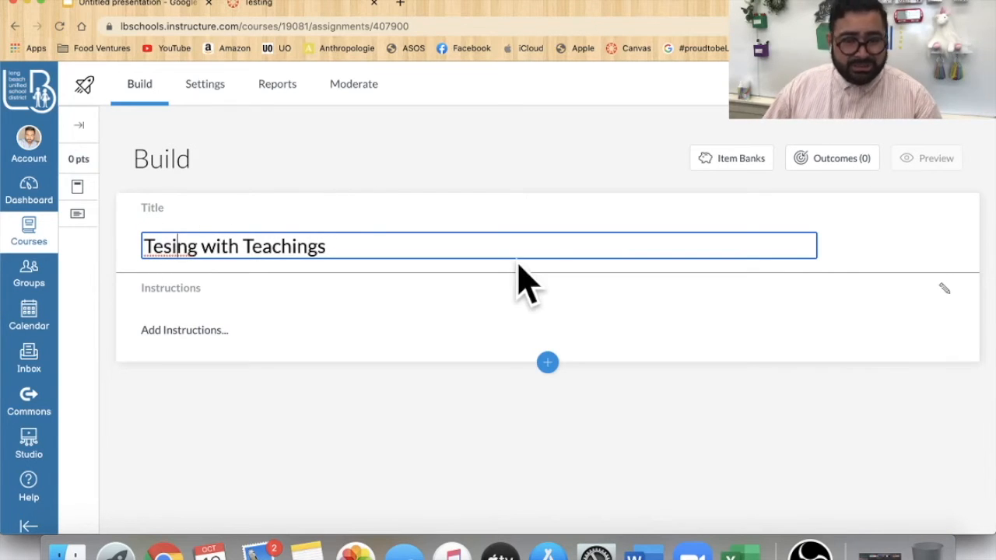
type("t")
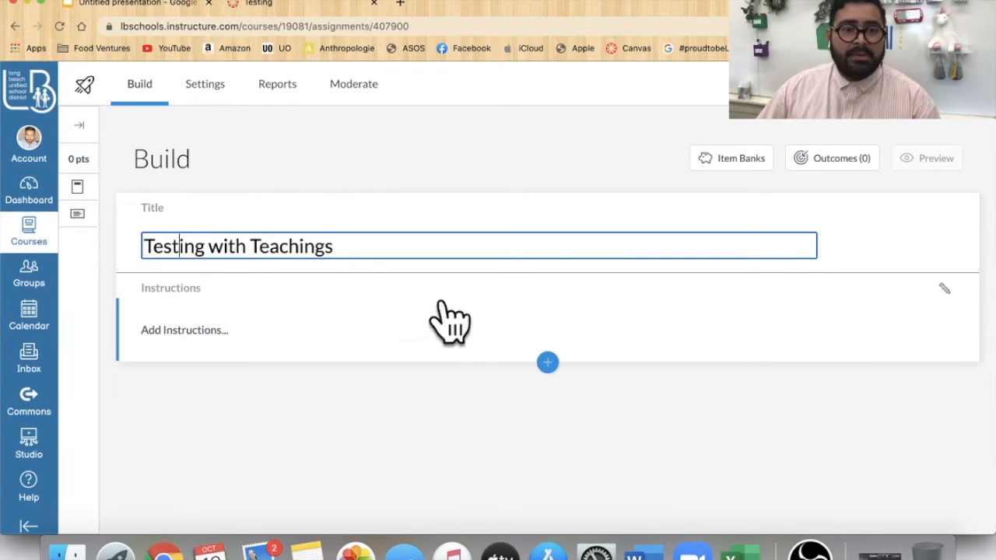
- Add the instructions "You will be taking this quiz to better understand the Canvas Quiz structure."
left_click(355, 333)
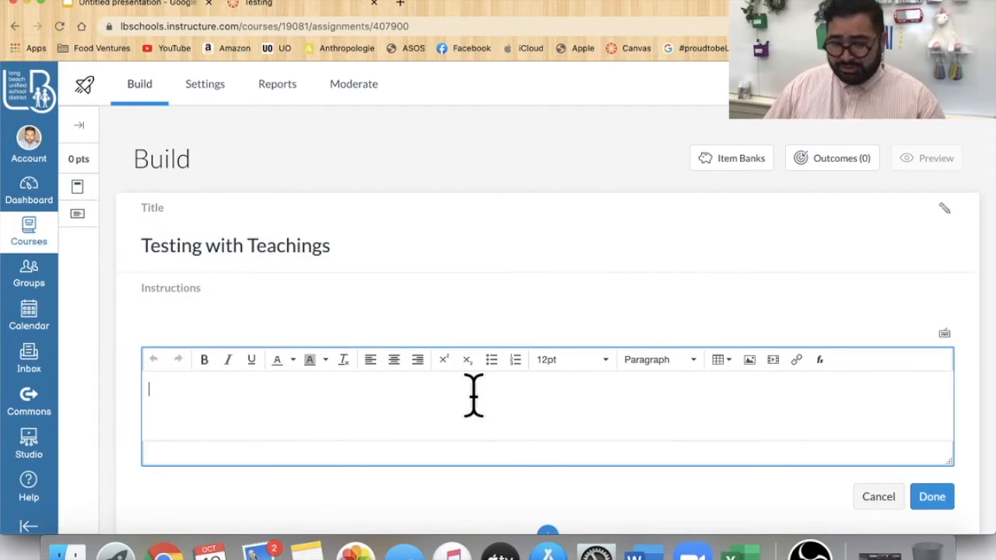
scroll(473, 396, "down", 1)
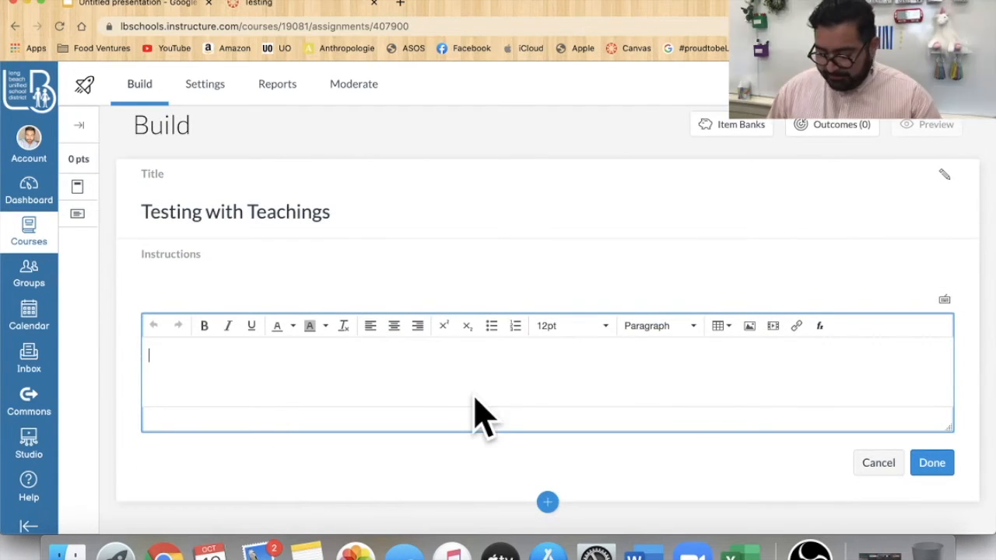
type("YOU WILL")
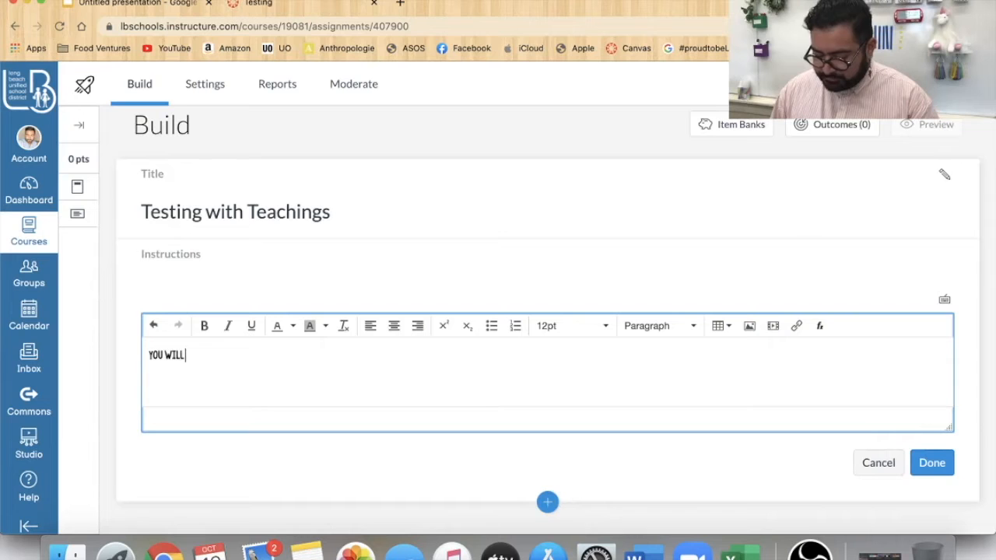
type(" BE TAKING TH")
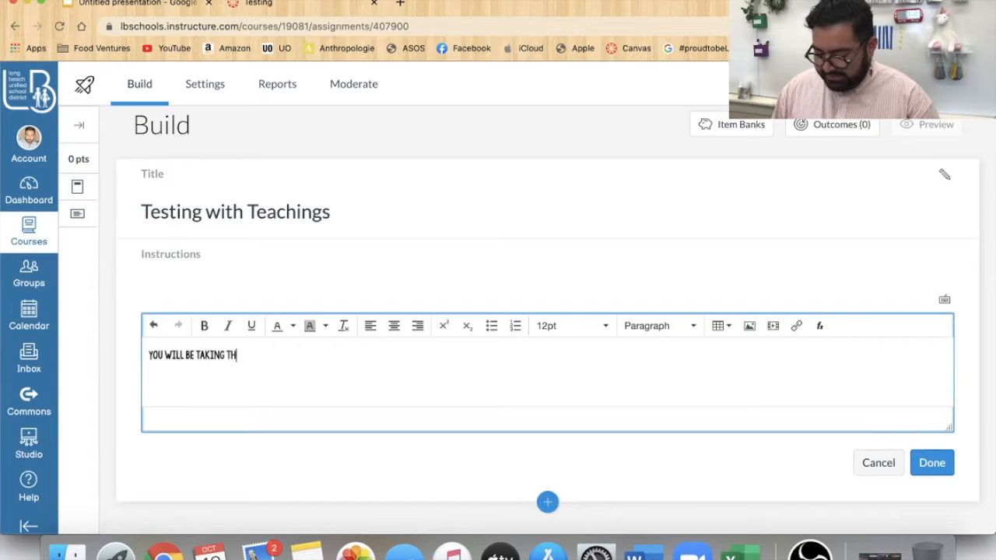
type("IS QUIZ TO B")
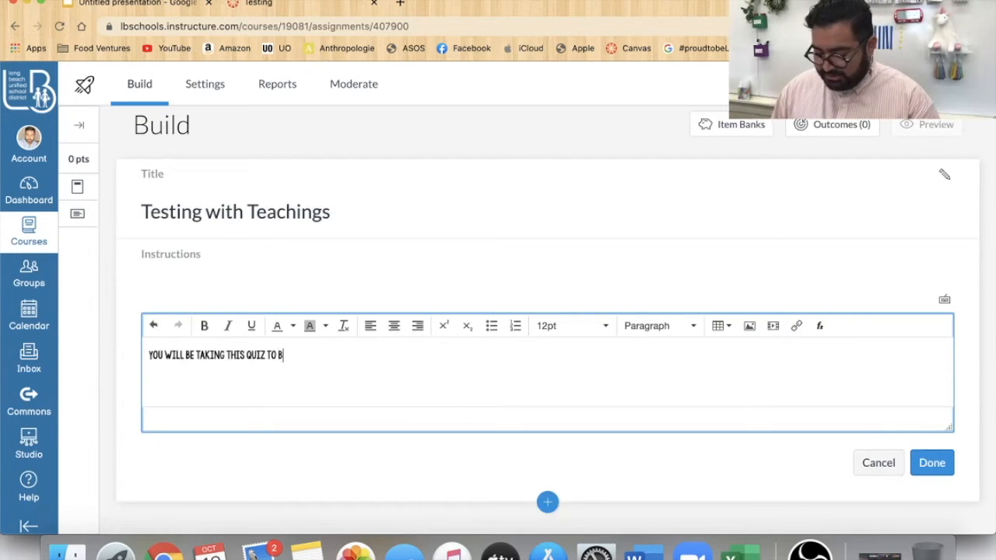
type("ETTER UNDERSTAND THE CANVA")
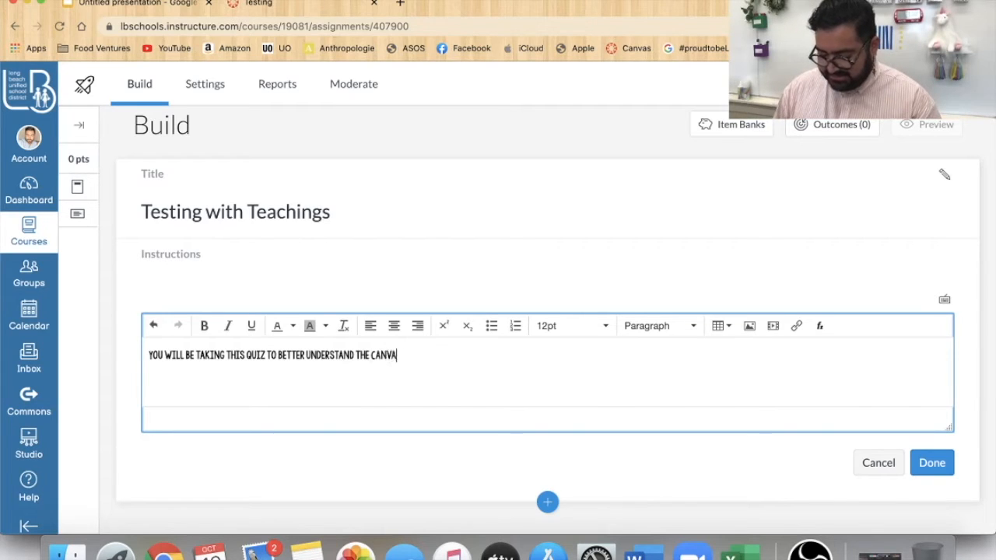
type("S QUIZ STR")
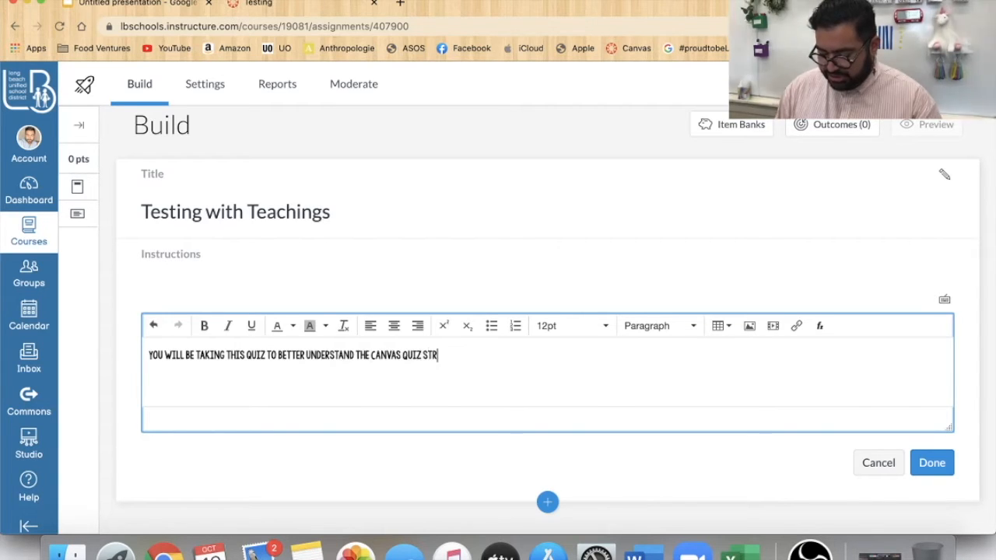
type("UCTURE.")
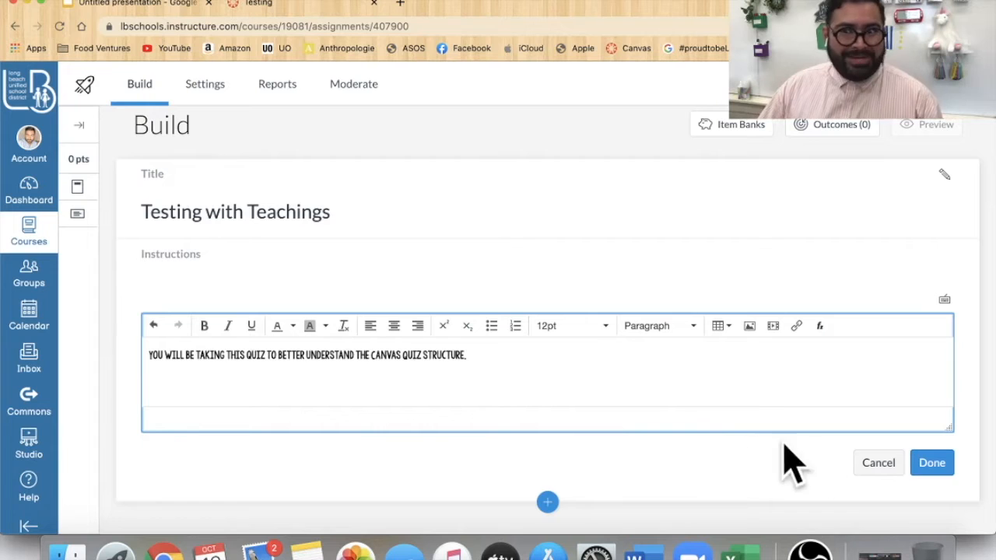
left_click(937, 465)
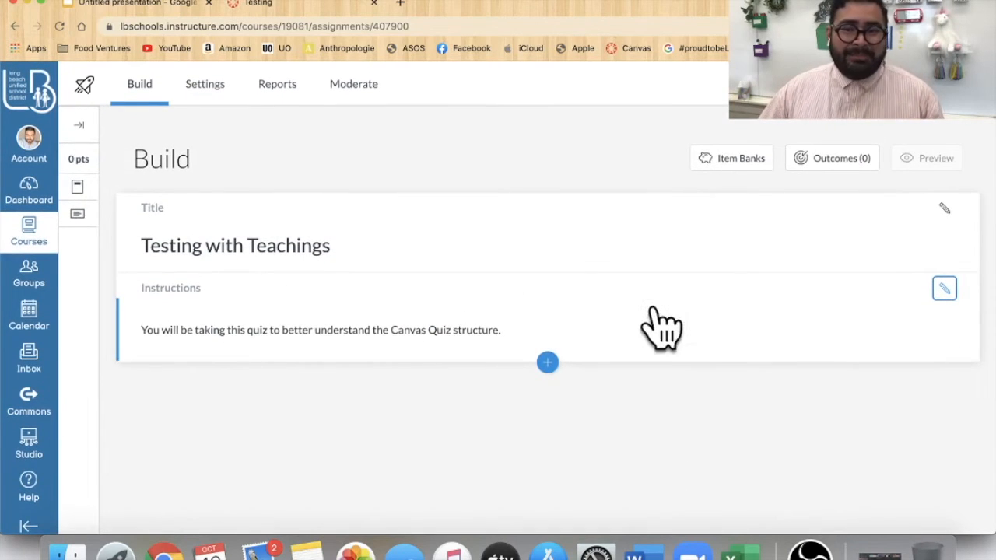
- Add a Hot Spot question titled "Click on the cat."
left_click(552, 371)
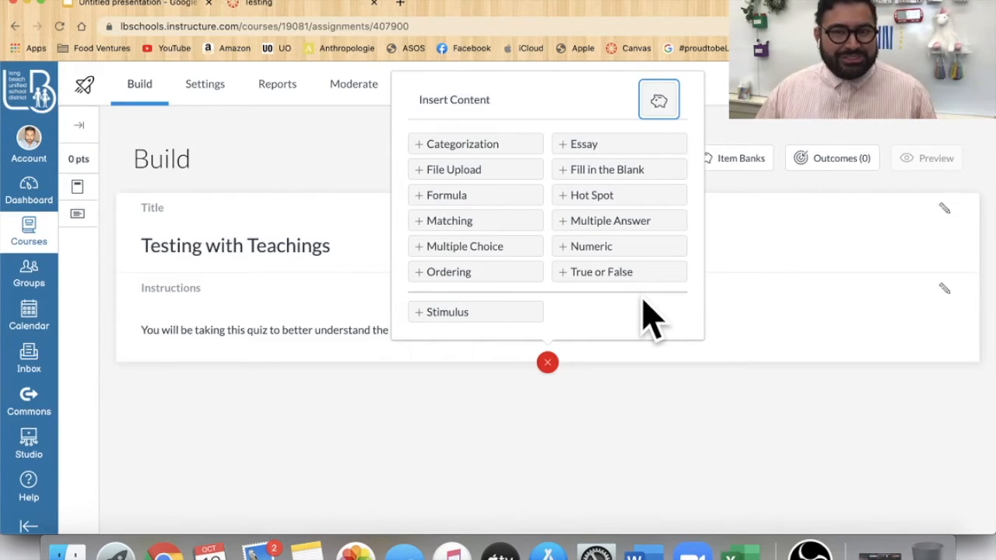
left_click(608, 196)
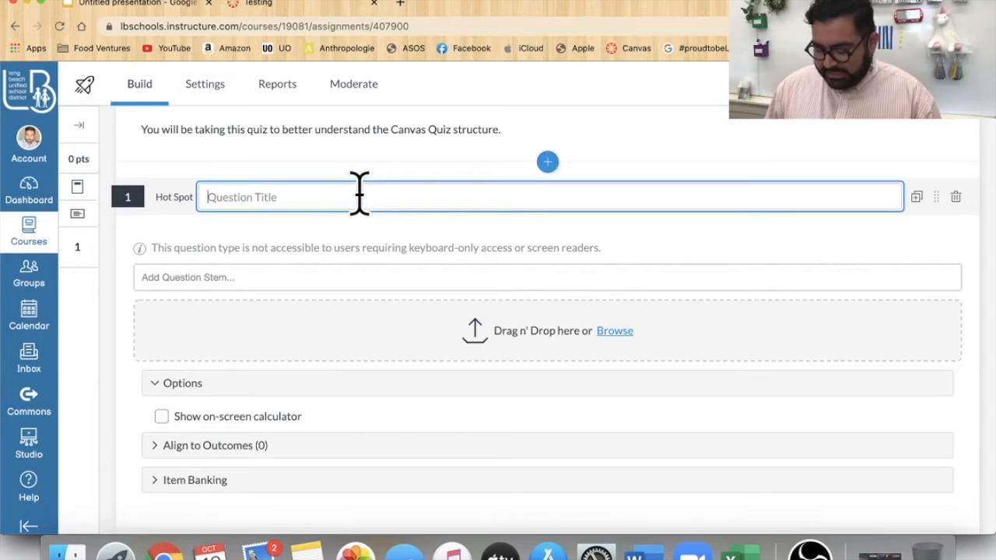
type("Click on the cat.")
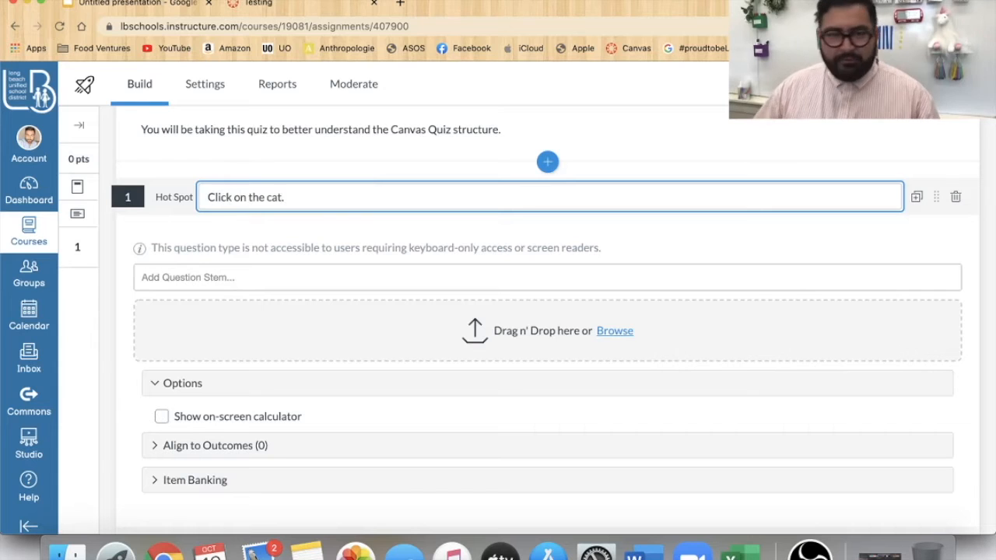
- Upload the image Default Profile Picture 2.JPG from the Mister G folder for the hot spot question
scroll(467, 334, "down", 2)
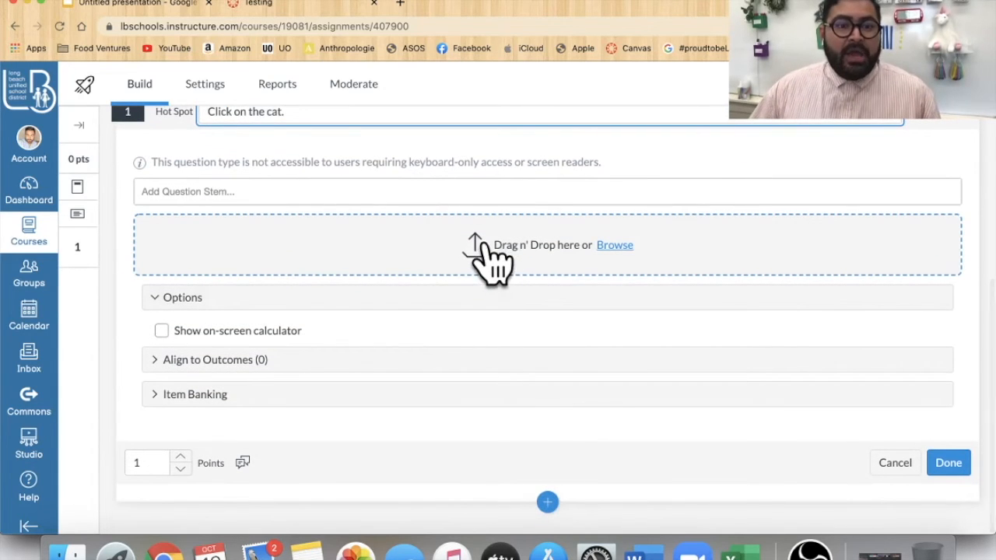
left_click(618, 248)
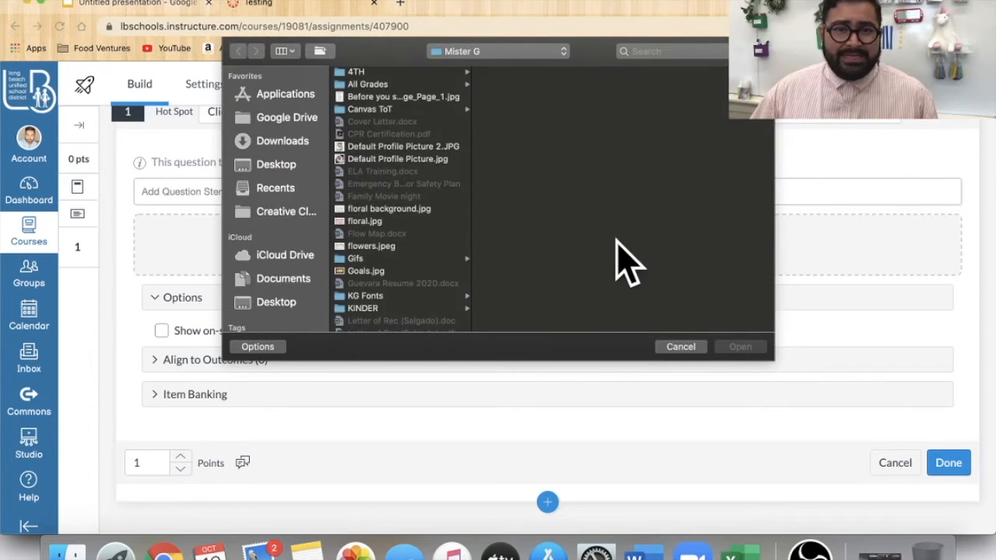
scroll(436, 290, "down", 5)
scroll(436, 289, "up", 5)
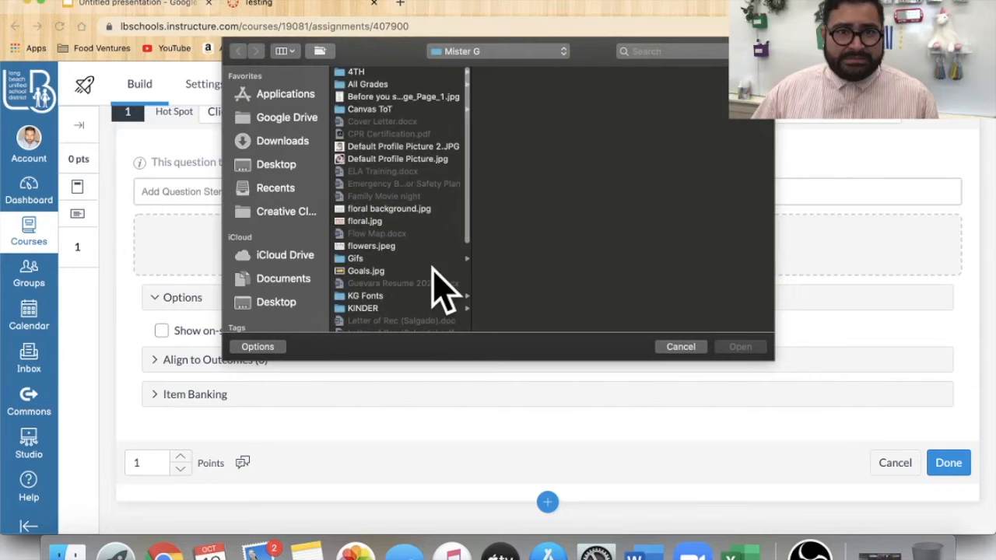
left_click(380, 72)
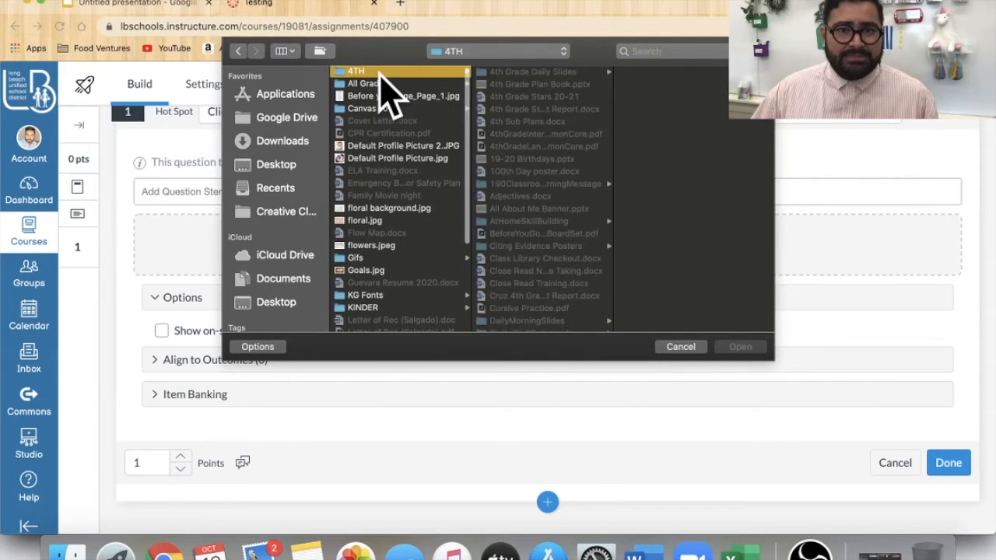
scroll(555, 233, "down", 8)
scroll(556, 237, "down", 10)
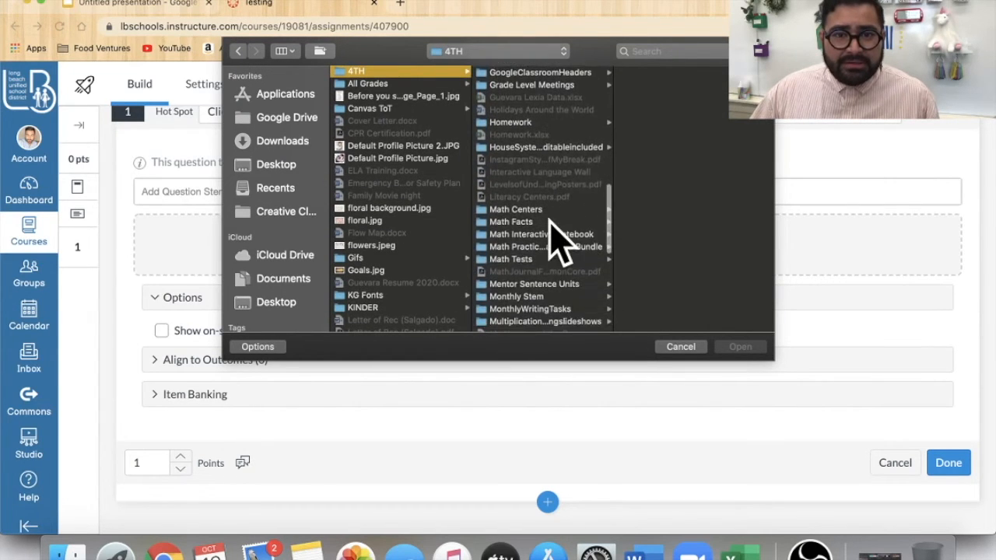
left_click(400, 147)
left_click(747, 347)
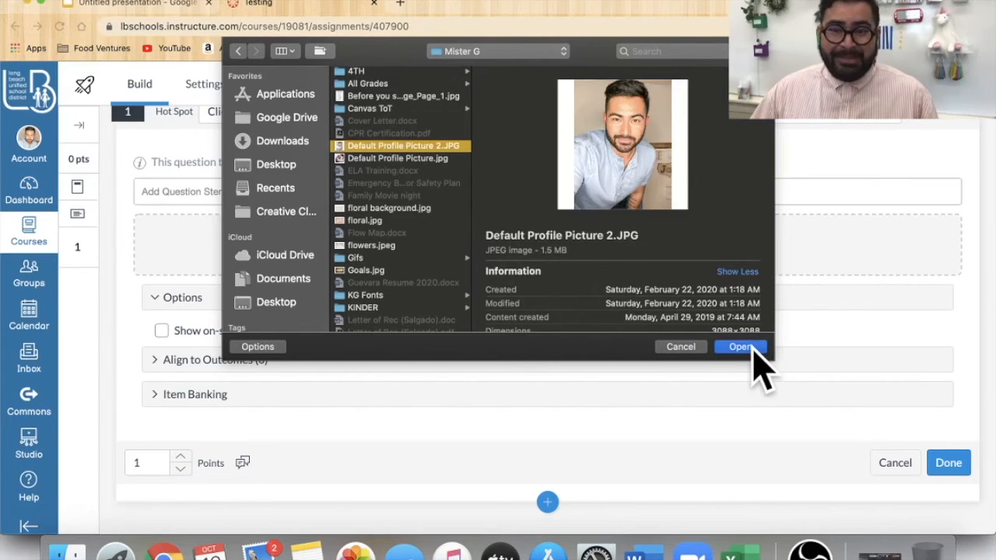
- Draw a small square hot spot over one eye in the image
scroll(778, 390, "down", 2)
scroll(778, 391, "down", 2)
scroll(533, 222, "up", 1)
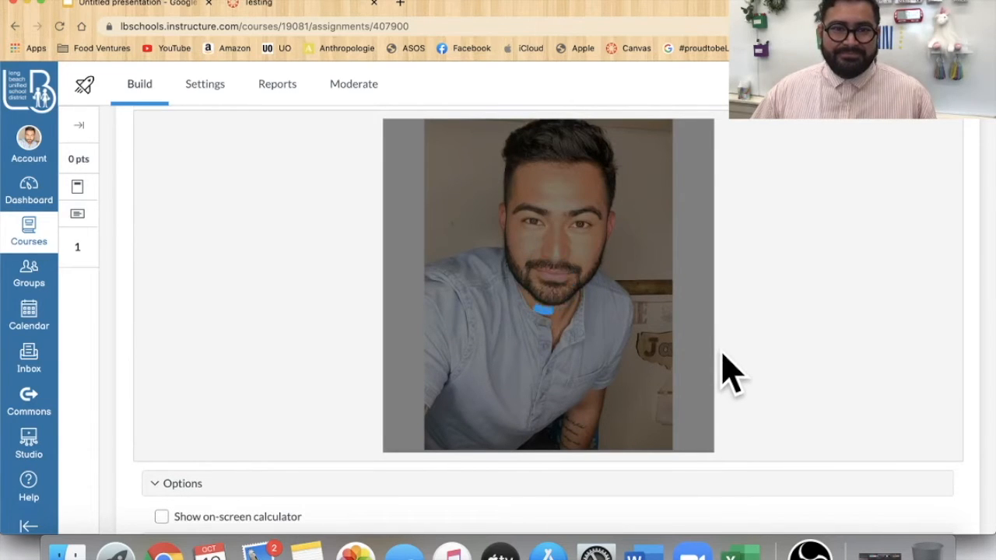
scroll(727, 380, "down", 1)
scroll(727, 379, "up", 1)
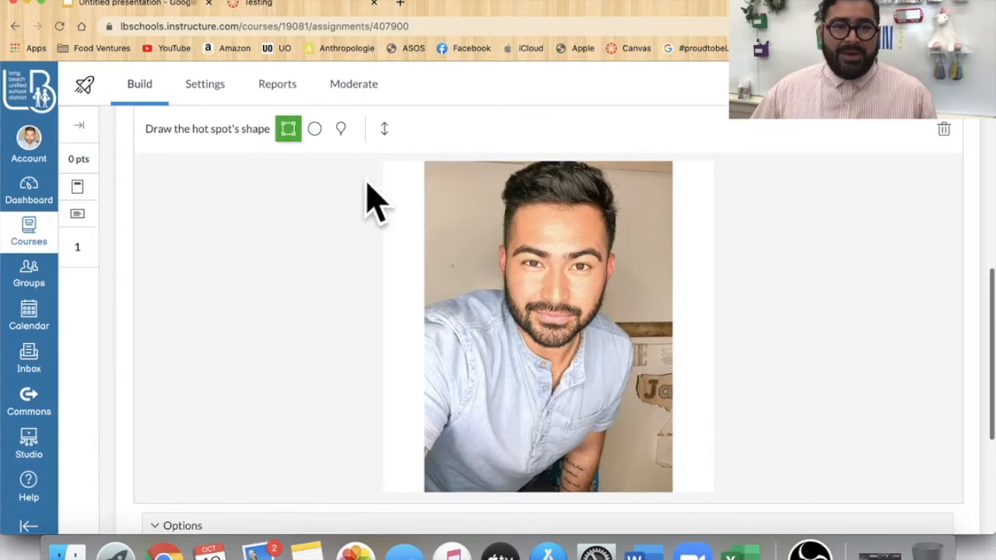
mouse_move(508, 231)
left_mouse_down()
mouse_move(548, 288)
mouse_move(596, 311)
mouse_move(530, 274)
left_mouse_up()
left_click_drag(518, 247, 546, 286)
left_click(287, 134)
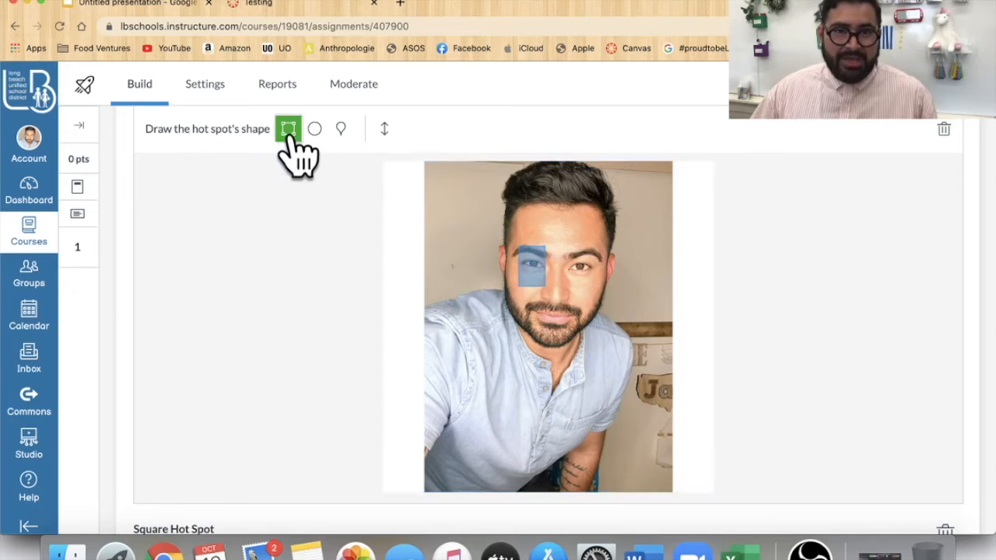
- Change the question title to "Click on the eye."
left_click(818, 314)
scroll(830, 350, "up", 5)
left_click(335, 268)
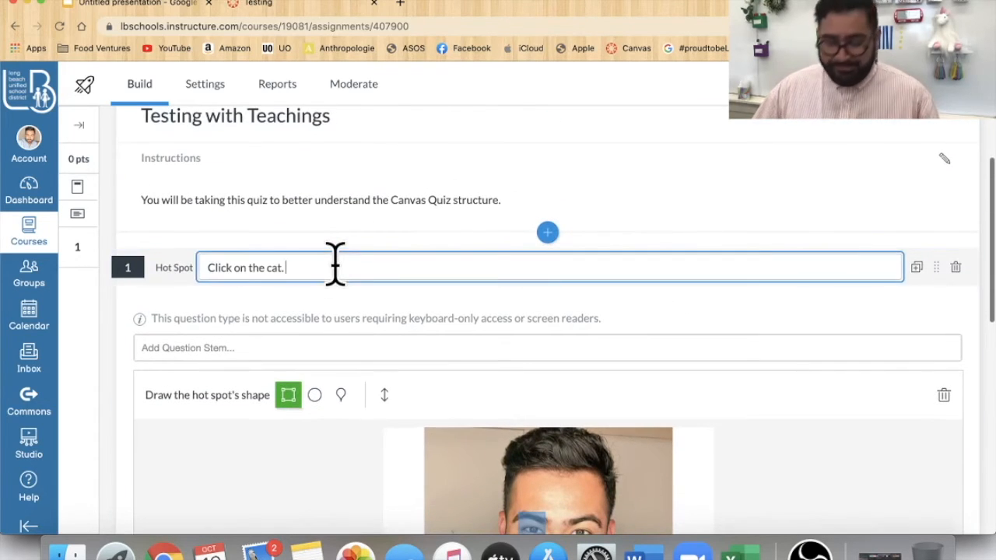
key("BackSpace")
key("BackSpace")
key("BackSpace")
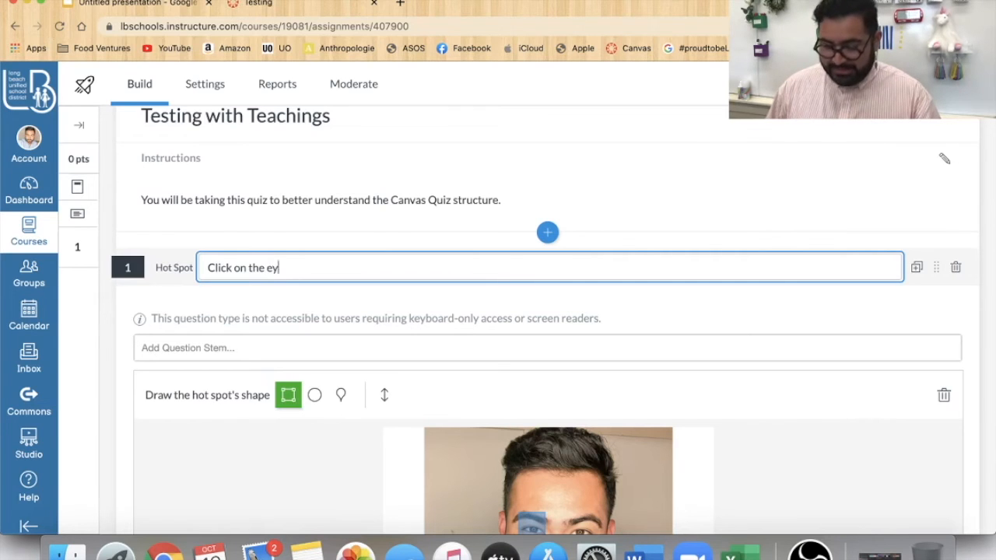
type("eye.")
- Stretch the square hot spot so it covers both eyes
scroll(874, 444, "down", 3)
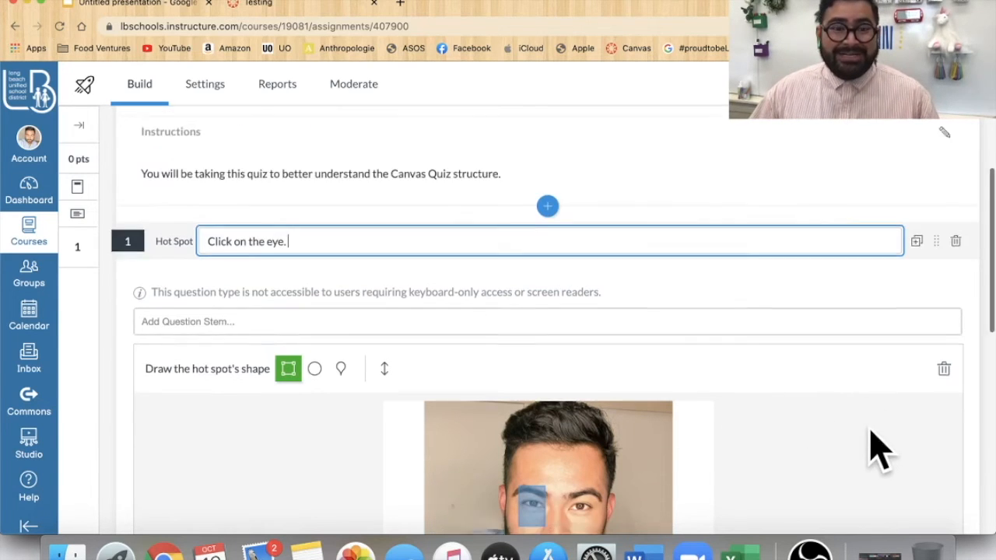
scroll(755, 456, "down", 2)
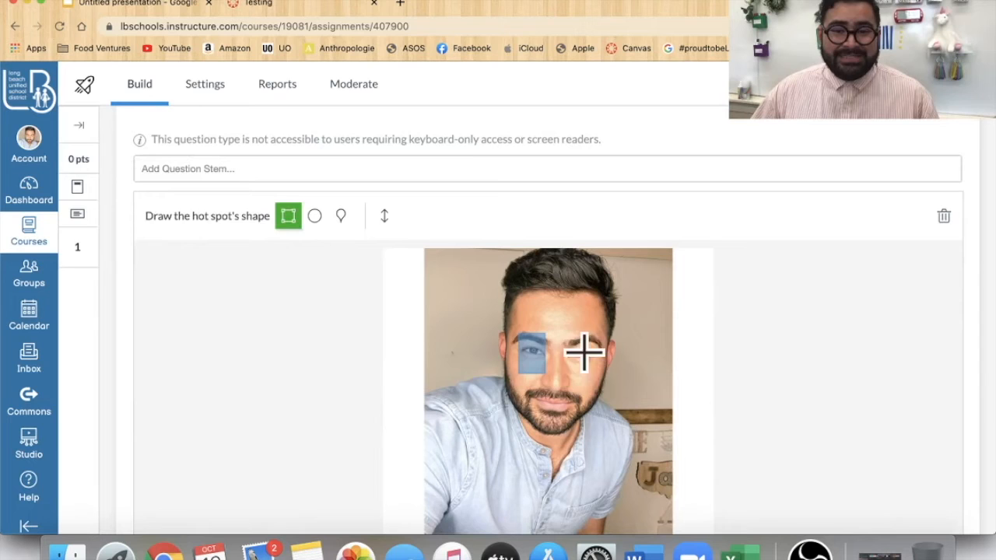
left_click_drag(572, 340, 587, 312)
left_click_drag(507, 286, 608, 328)
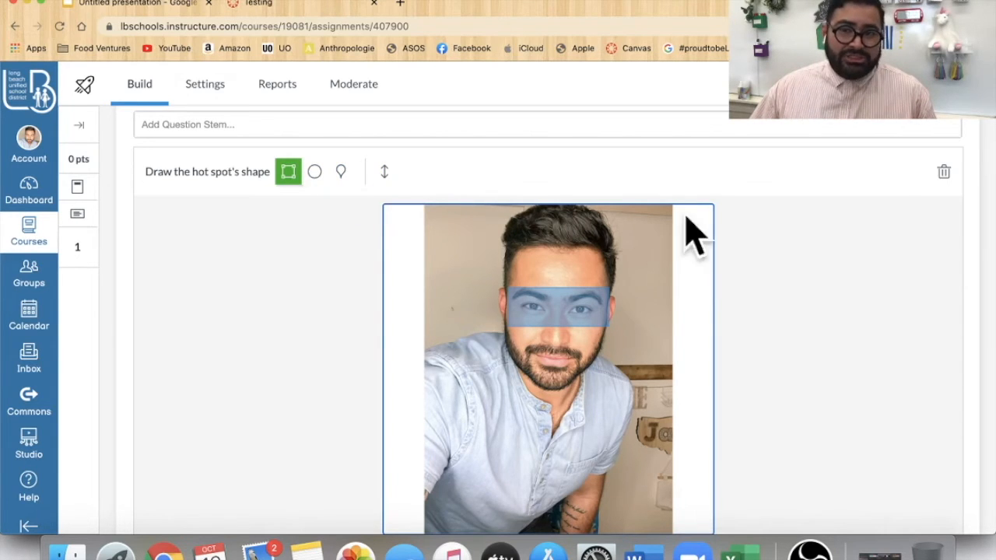
- Expand and collapse the question's Align to Outcomes and Item Banking sections
scroll(834, 326, "down", 1)
scroll(835, 342, "down", 5)
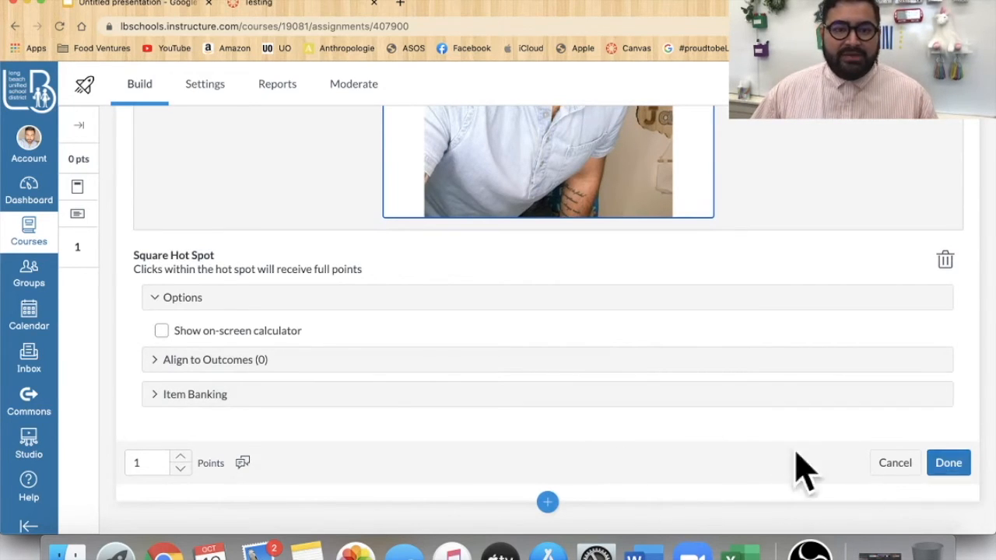
left_click(155, 366)
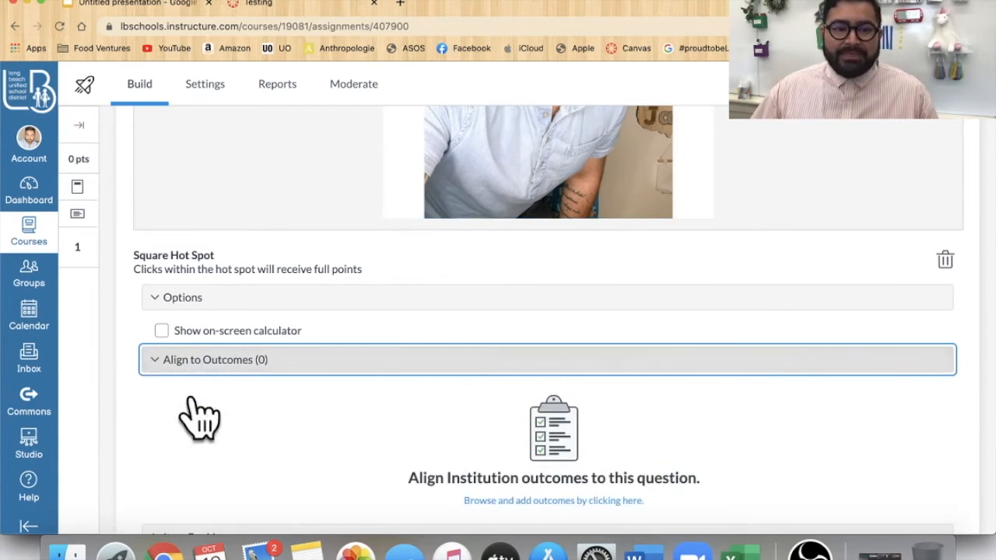
left_click(154, 363)
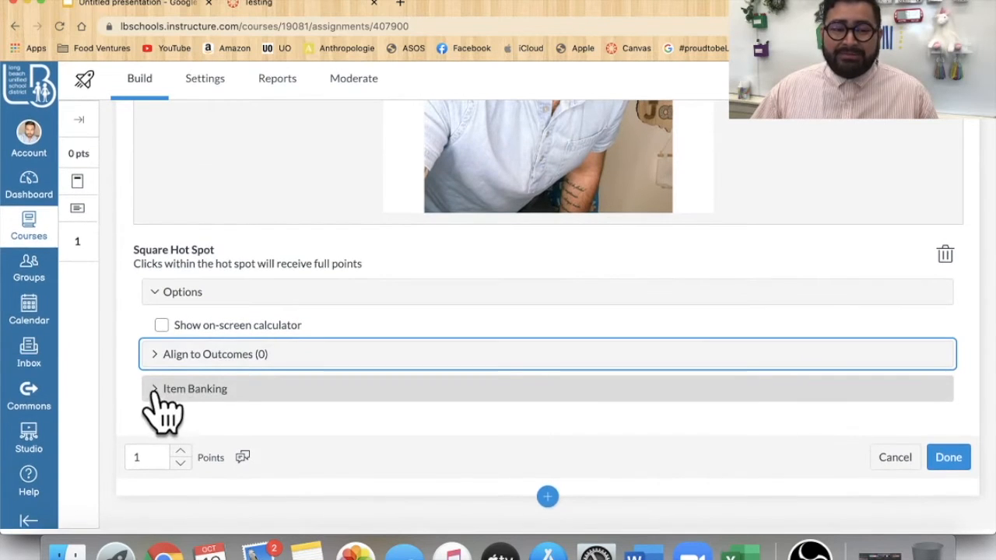
left_click(154, 391)
left_click(154, 393)
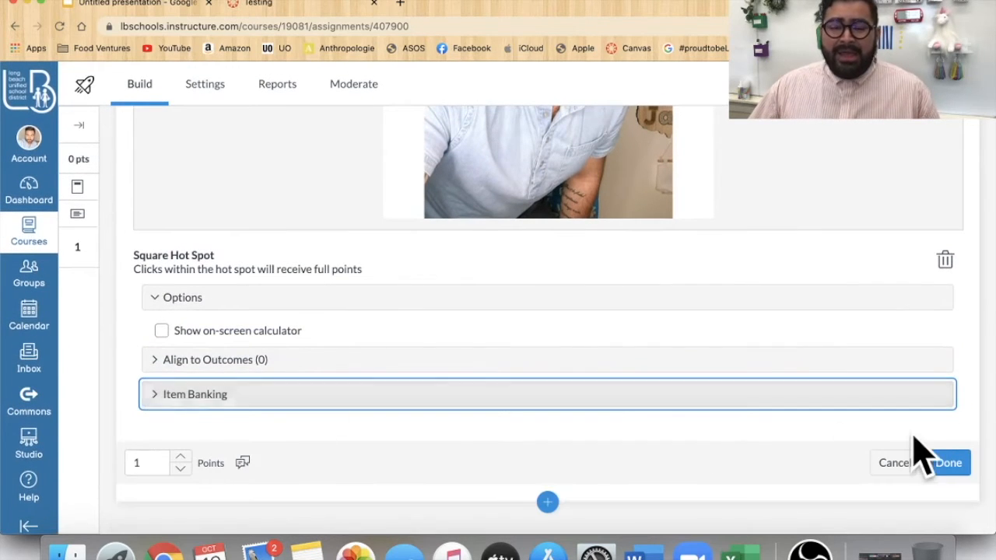
- Enter the question stem "Click on the eye." and save the hot spot question
left_click(967, 472)
scroll(767, 420, "up", 6)
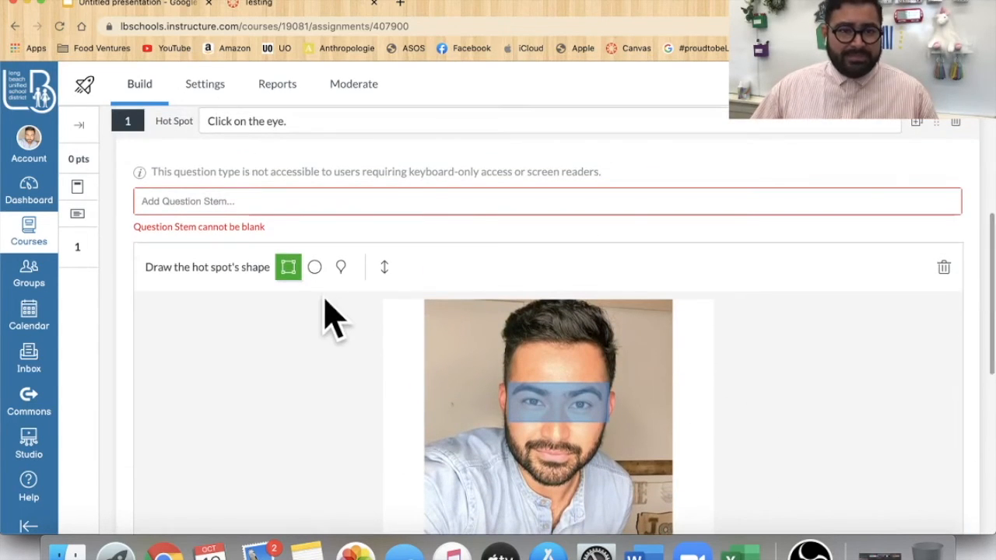
left_click(229, 204)
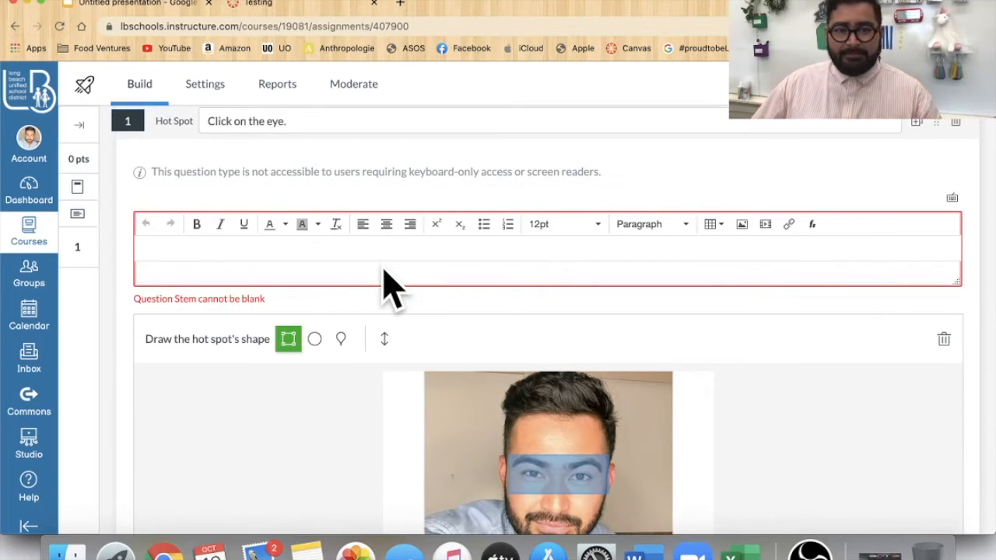
type("C")
key("BackSpace")
type("C")
key("BackSpace")
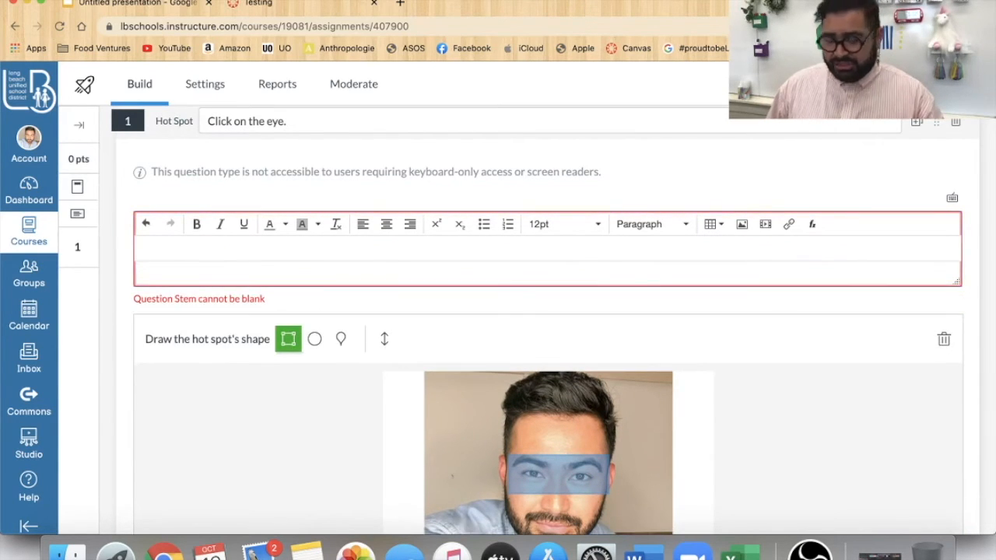
type("CLICK ON THE EYE.")
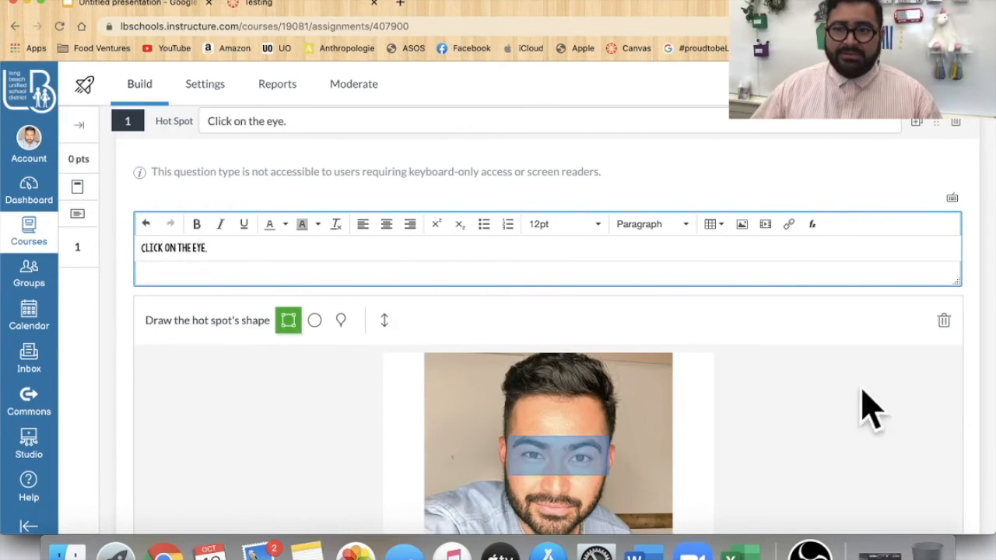
scroll(863, 407, "down", 6)
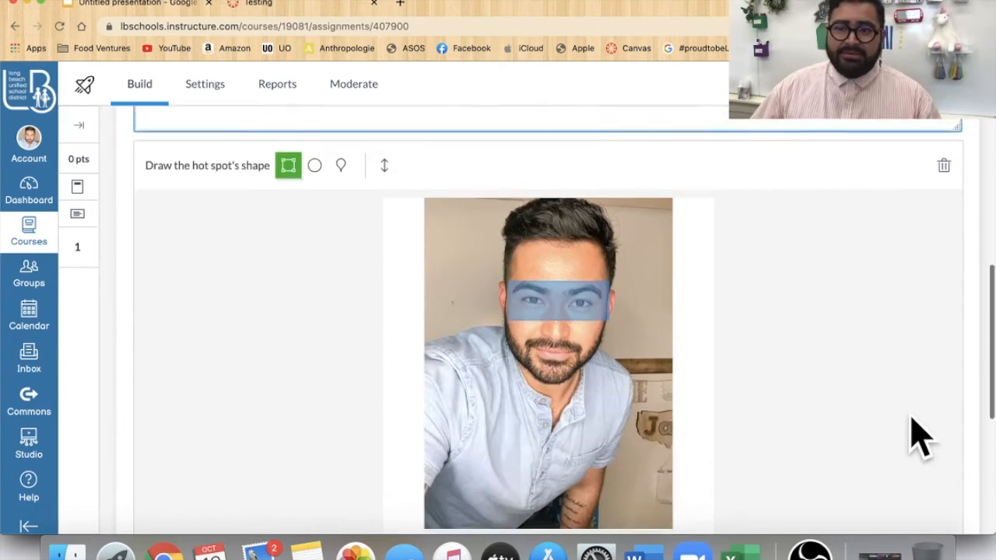
scroll(953, 502, "down", 2)
left_click(960, 463)
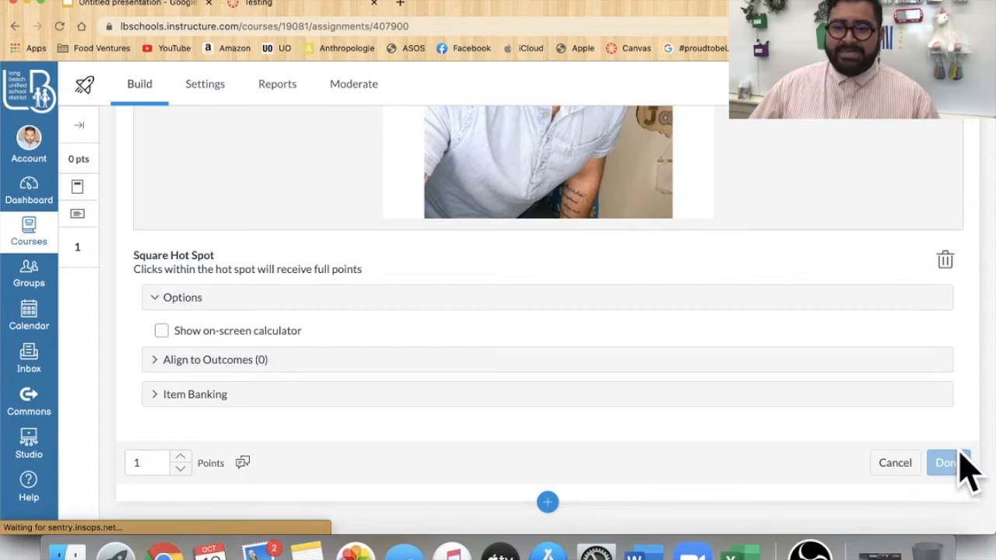
- Open and close the add-content menu below the saved question
scroll(783, 417, "down", 2)
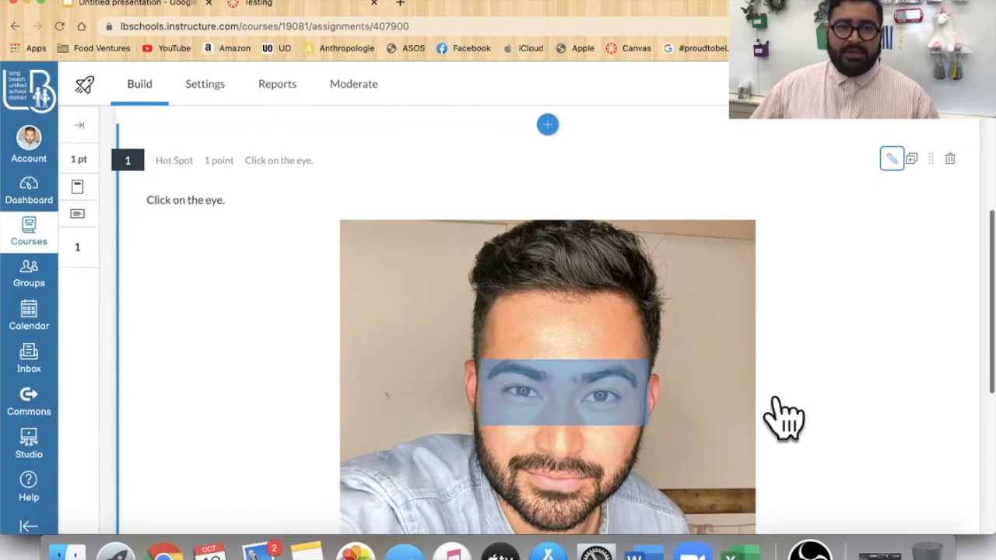
scroll(860, 411, "down", 5)
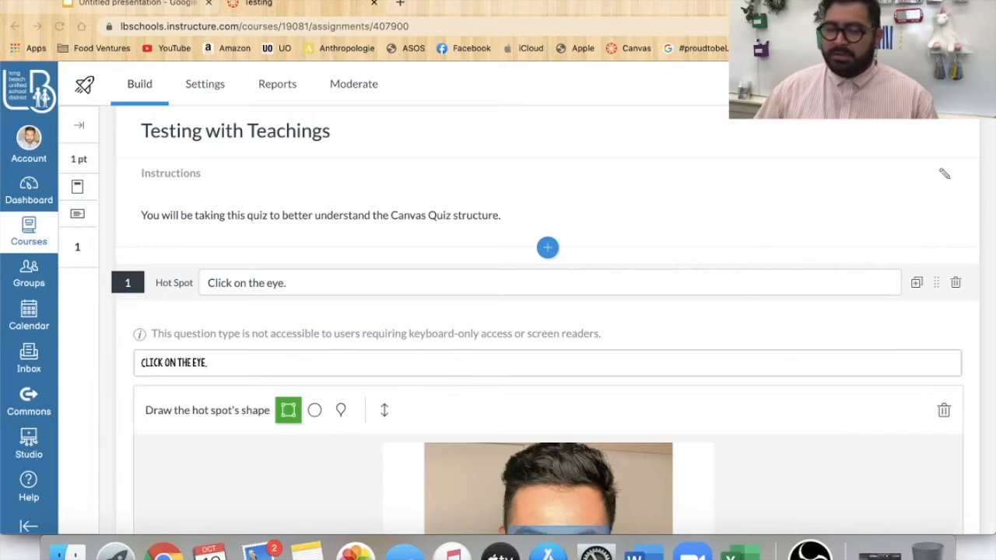
scroll(607, 356, "down", 12)
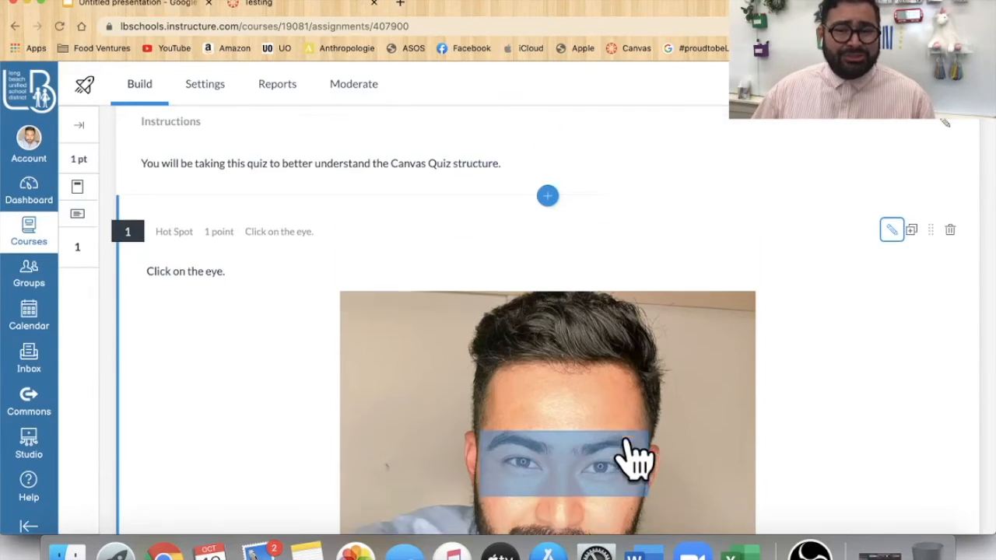
left_click(548, 502)
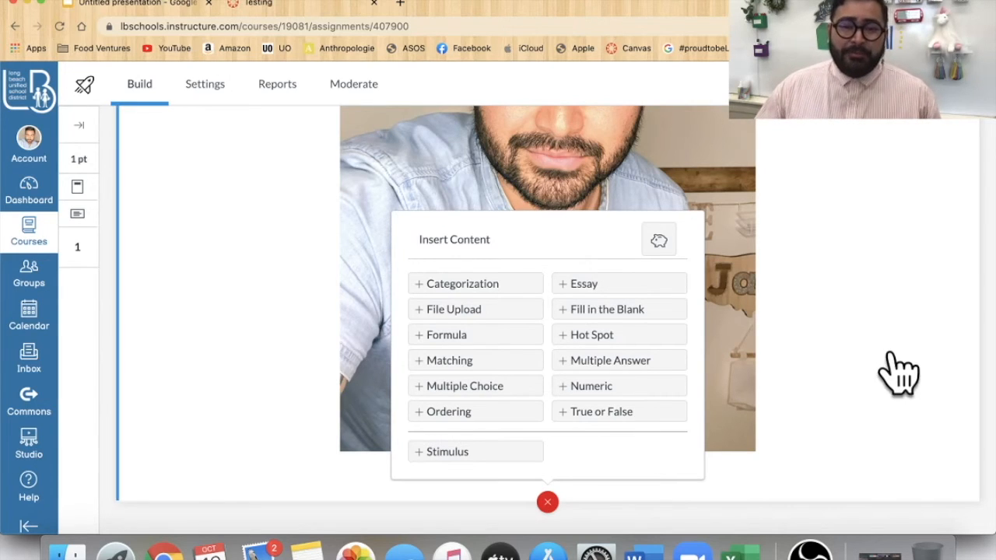
left_click(548, 502)
scroll(800, 427, "down", 3)
scroll(805, 430, "up", 5)
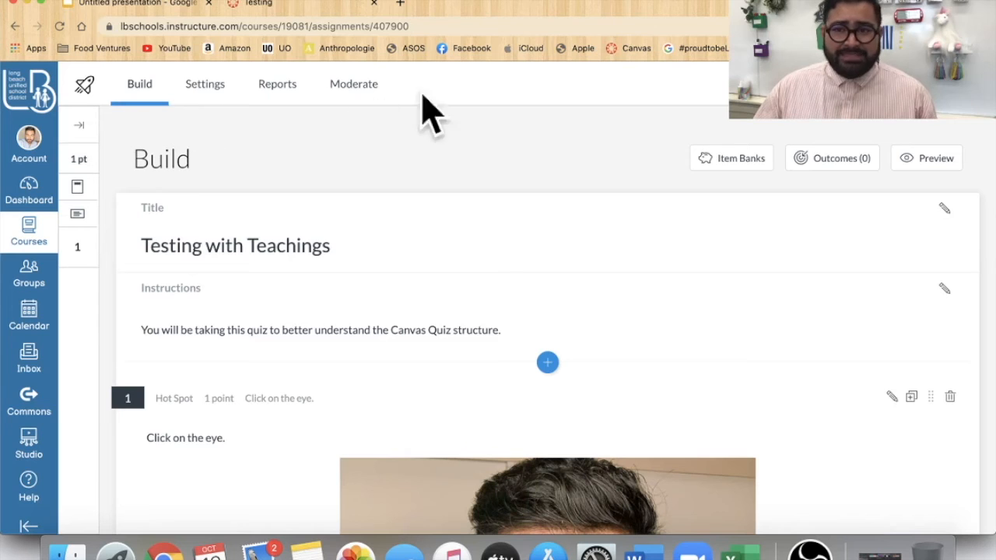
- Preview the quiz as a student would see it
left_click(933, 161)
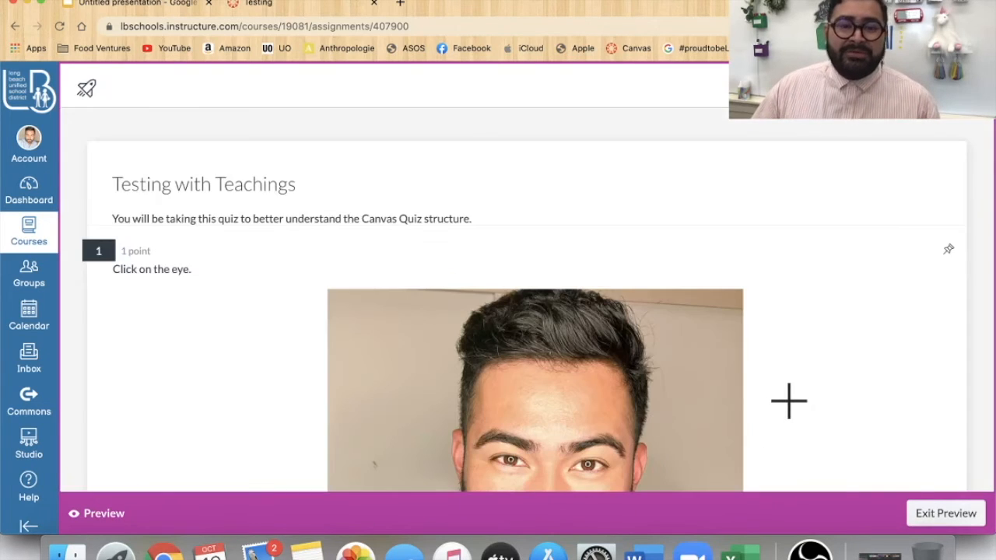
scroll(789, 402, "down", 3)
scroll(482, 359, "up", 1)
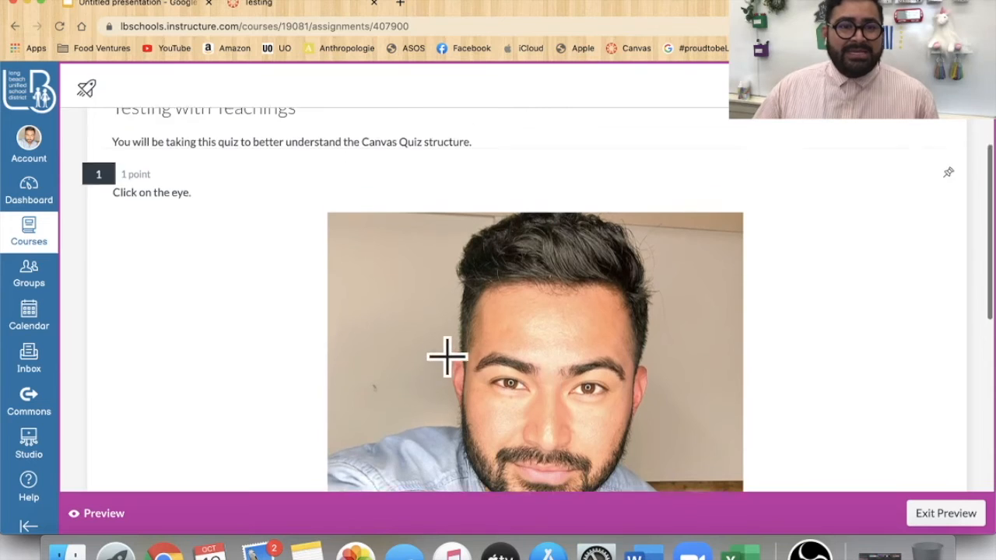
scroll(448, 358, "up", 2)
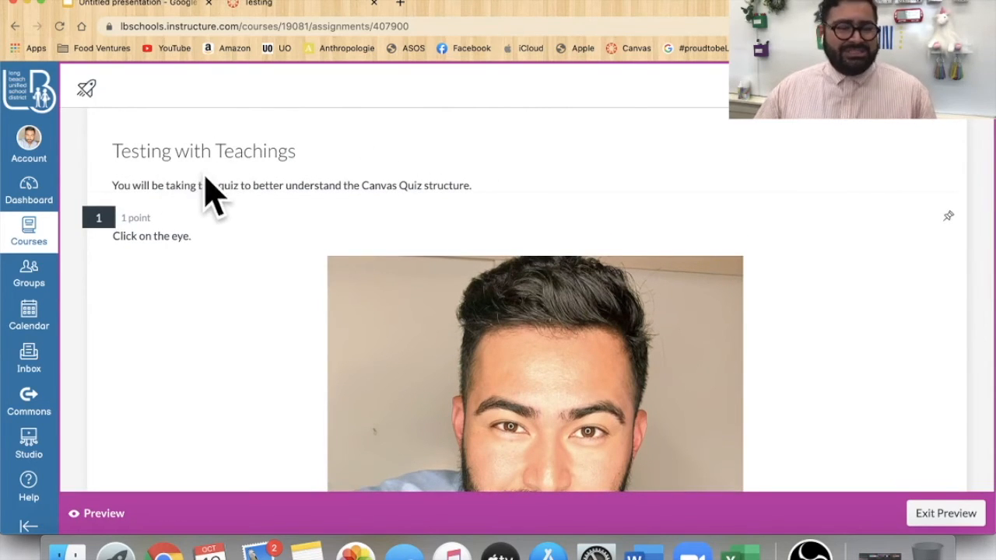
- In the preview, select the eye on the image and submit the attempt
scroll(222, 234, "down", 2)
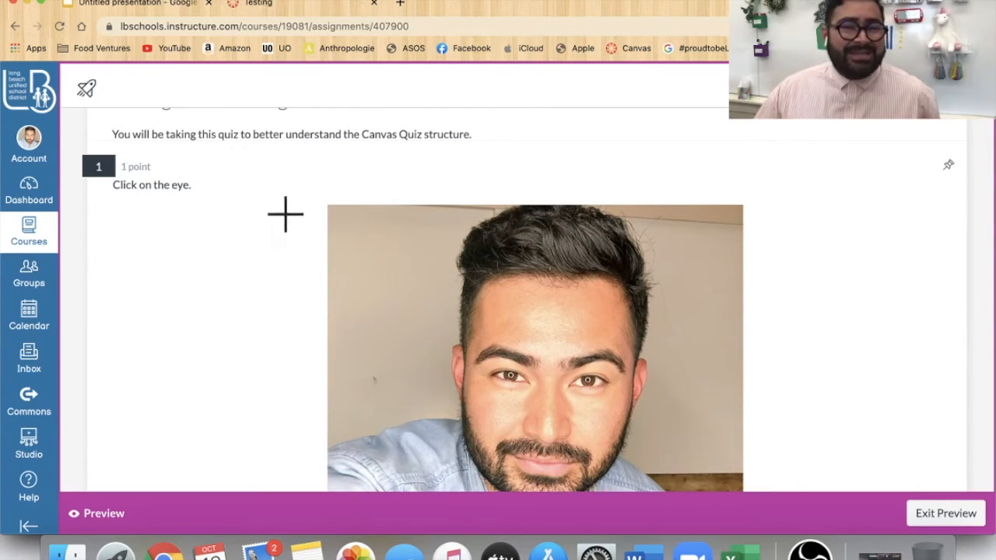
scroll(276, 236, "down", 3)
scroll(268, 237, "up", 1)
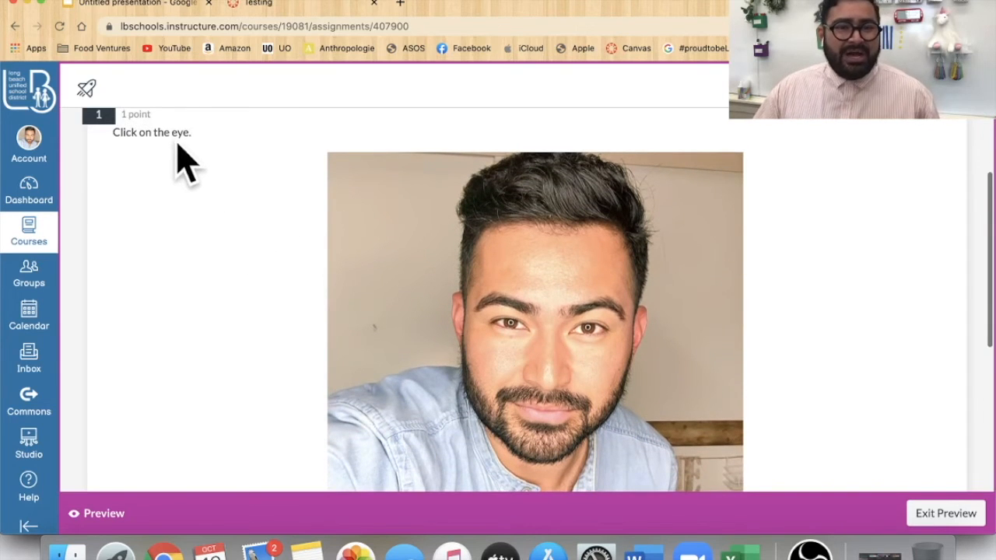
scroll(700, 358, "down", 2)
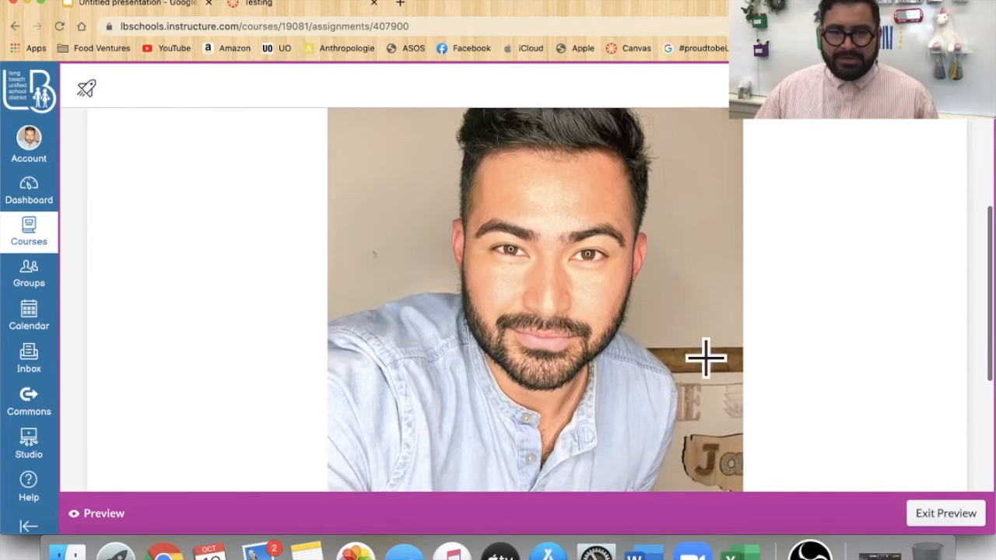
left_click(509, 236)
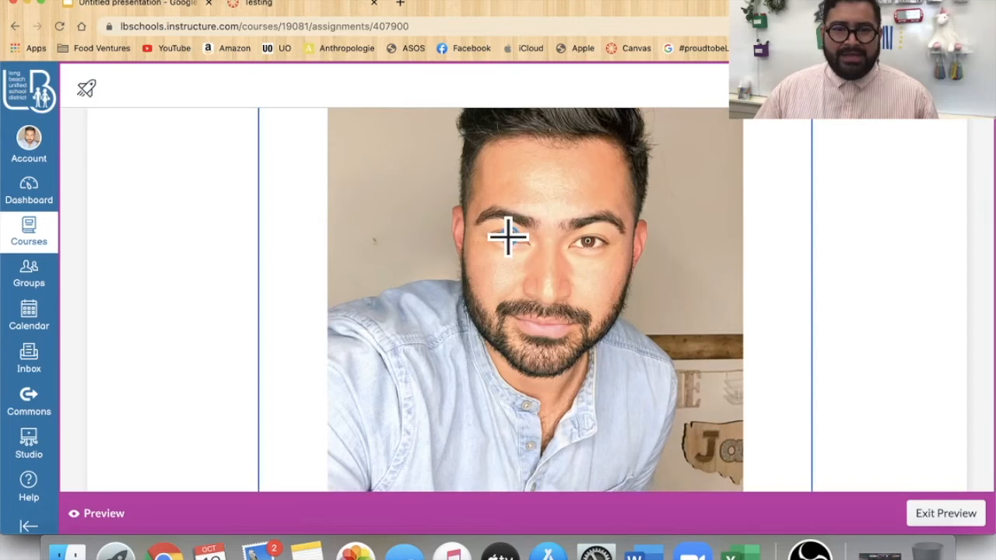
scroll(766, 323, "down", 3)
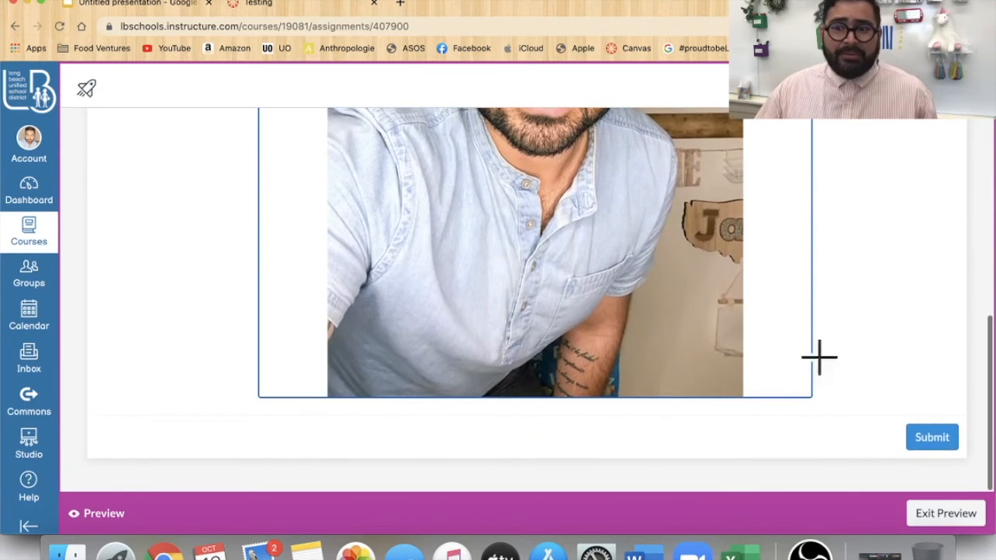
left_click(946, 440)
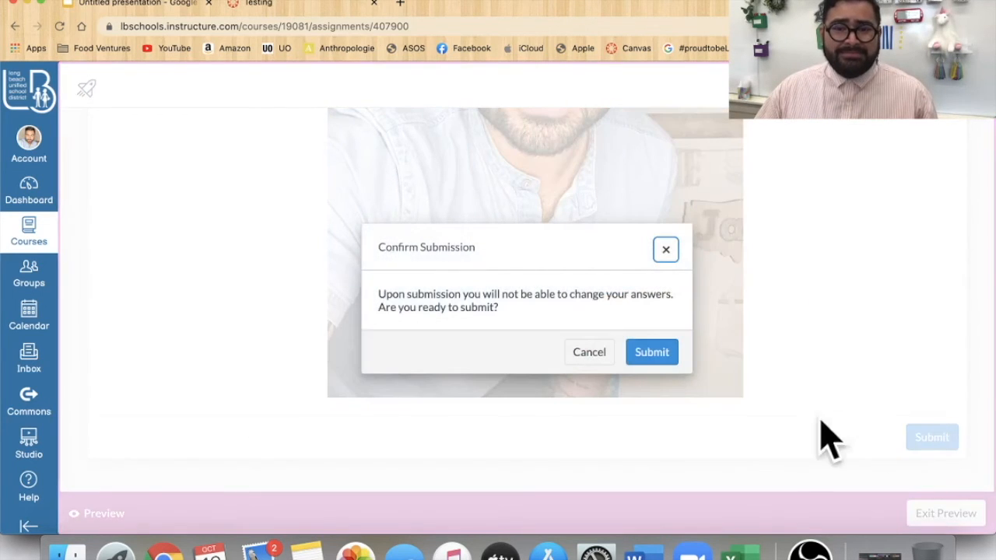
left_click(652, 351)
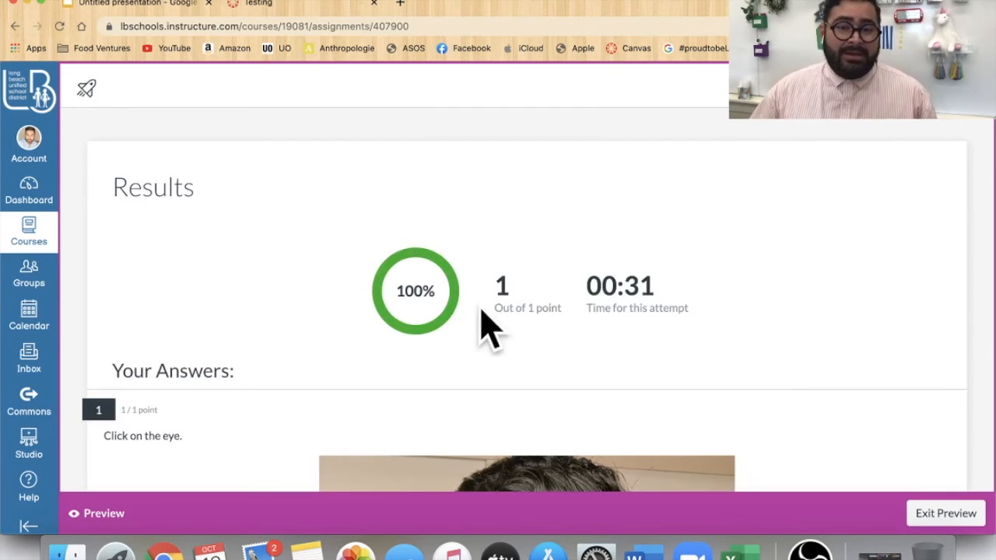
- Review the preview results and the marked answer, and exit the preview
scroll(494, 307, "down", 2)
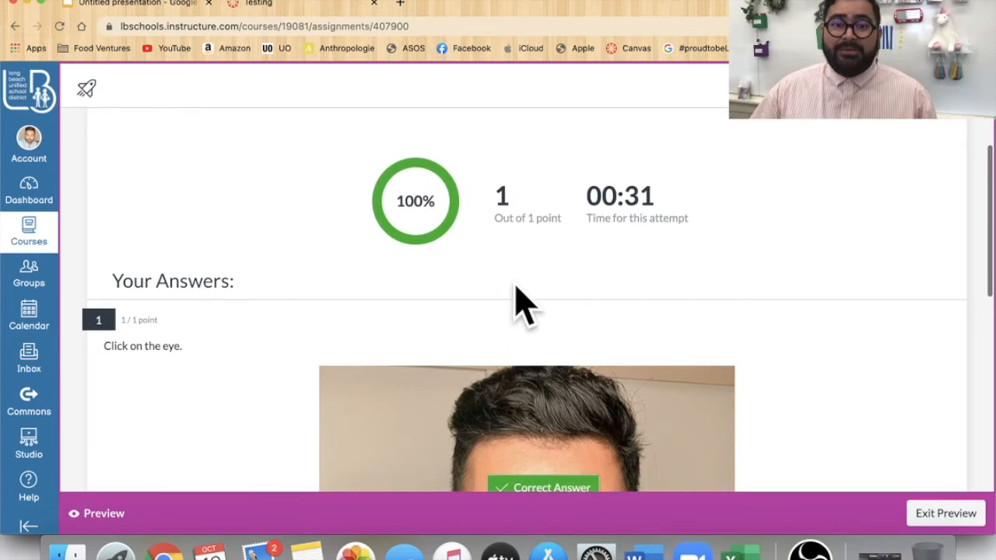
scroll(516, 285, "down", 4)
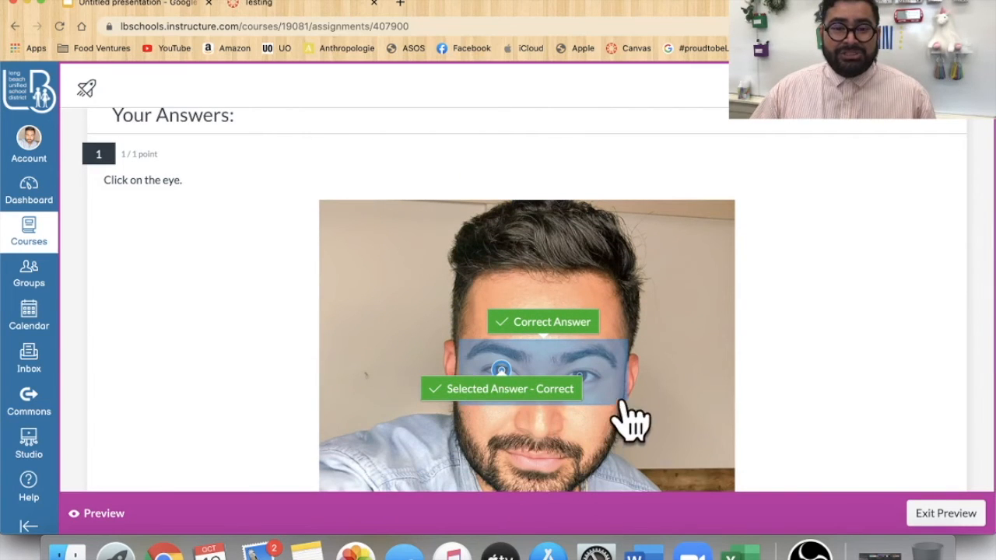
scroll(773, 400, "down", 8)
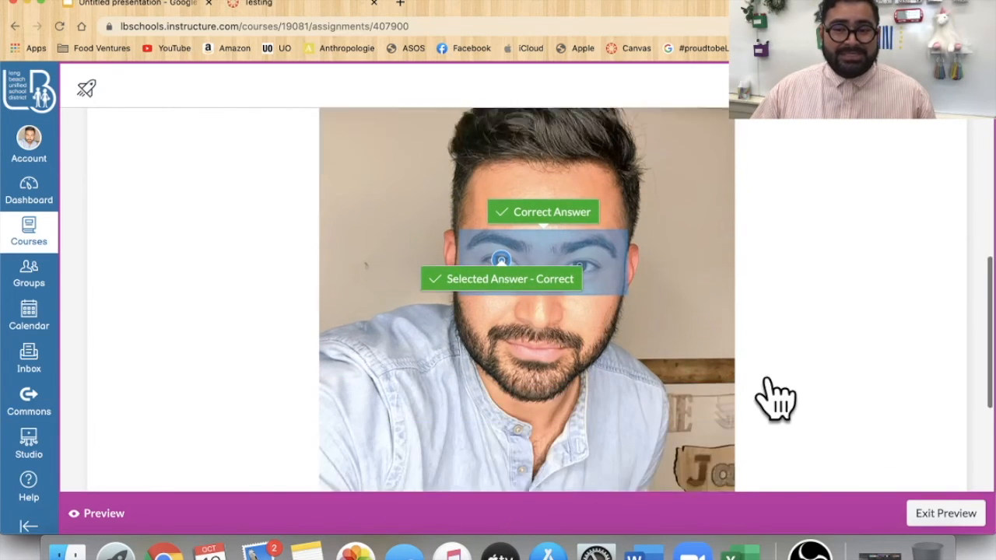
scroll(895, 451, "up", 15)
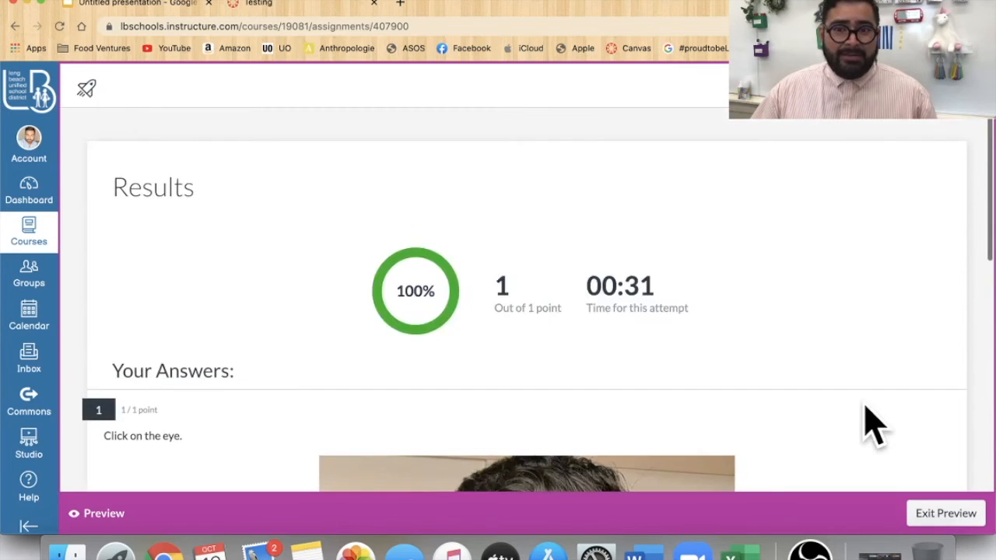
left_click(948, 515)
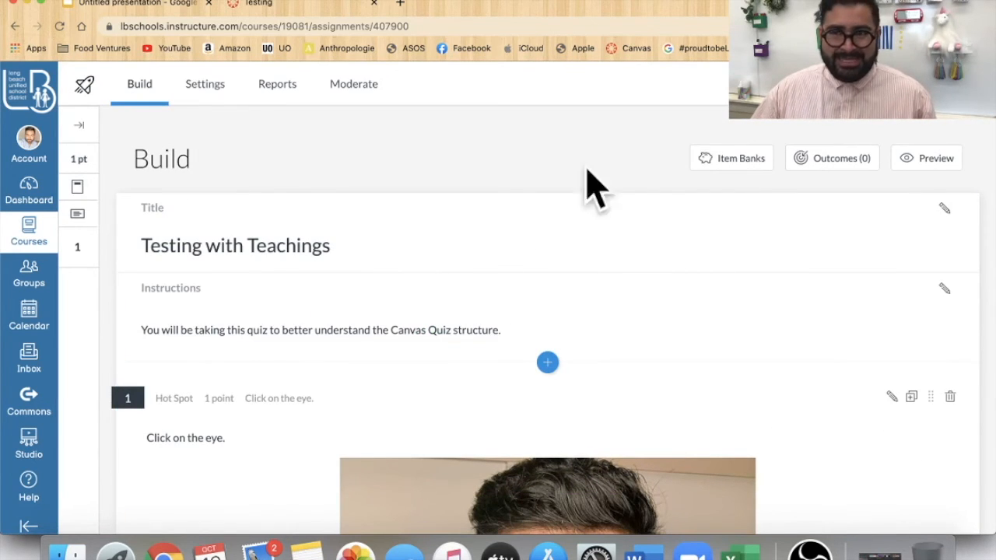
- Open the quiz settings and turn on Shuffle questions, Shuffle answers and One question at a time
left_click(206, 94)
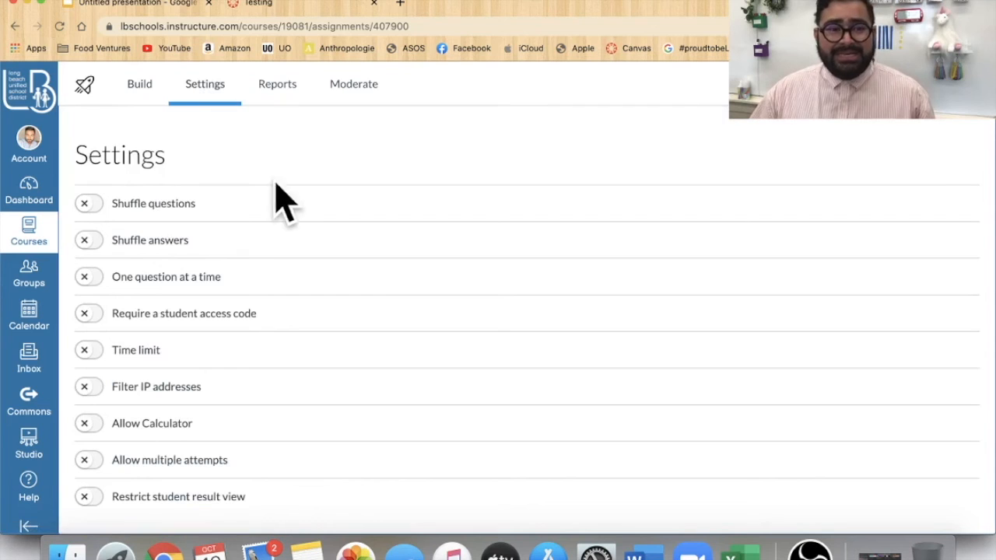
left_click(86, 204)
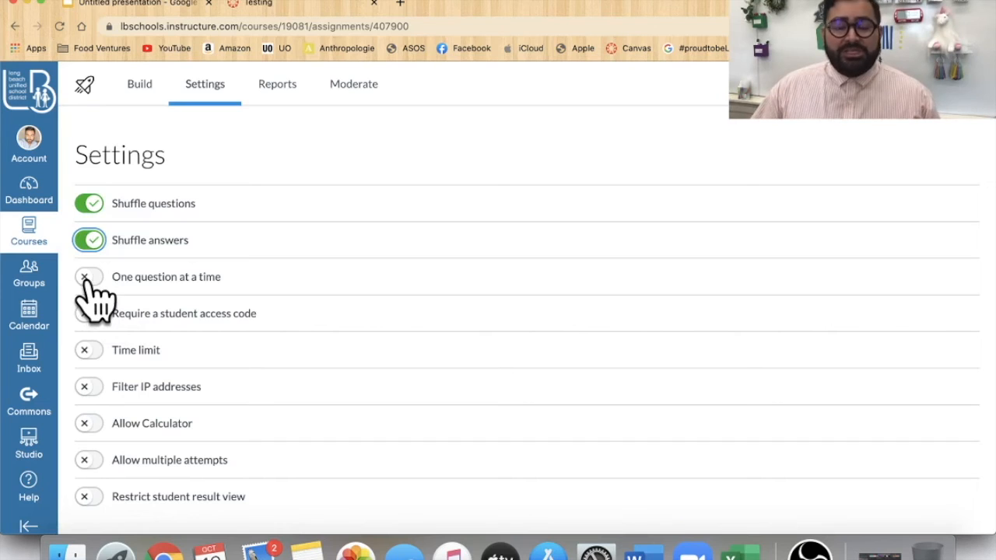
left_click(87, 278)
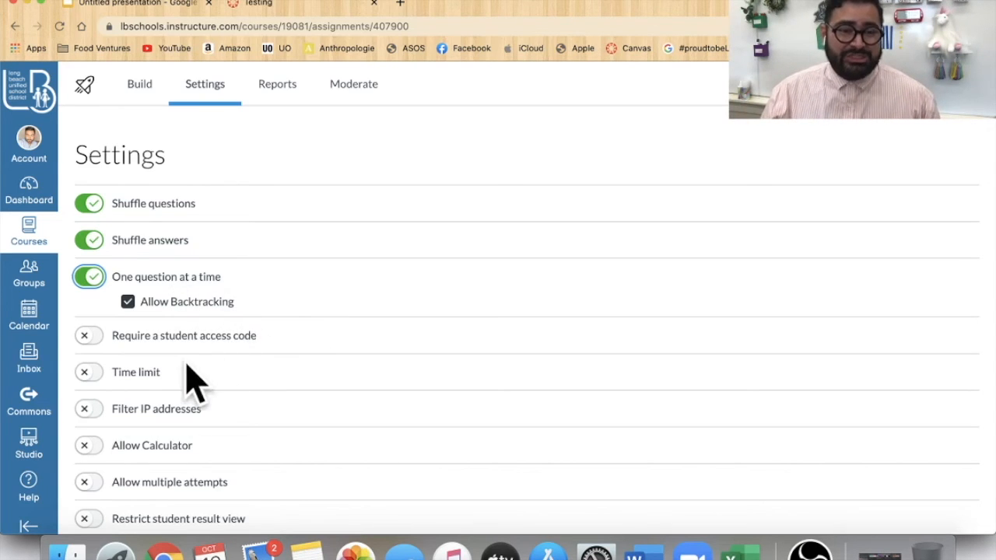
scroll(115, 358, "down", 1)
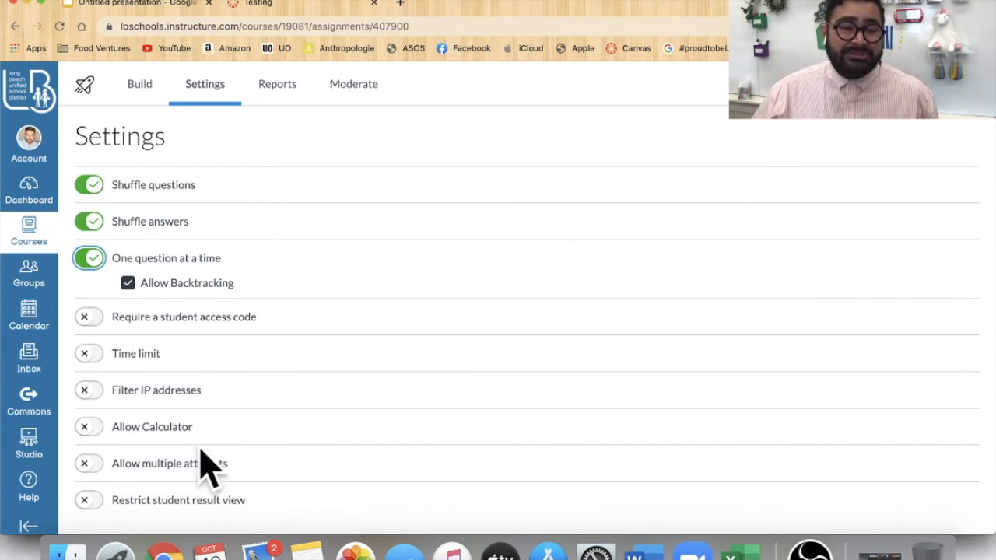
- Try a time limit of 7 minutes, then switch the time limit off again
left_click(87, 355)
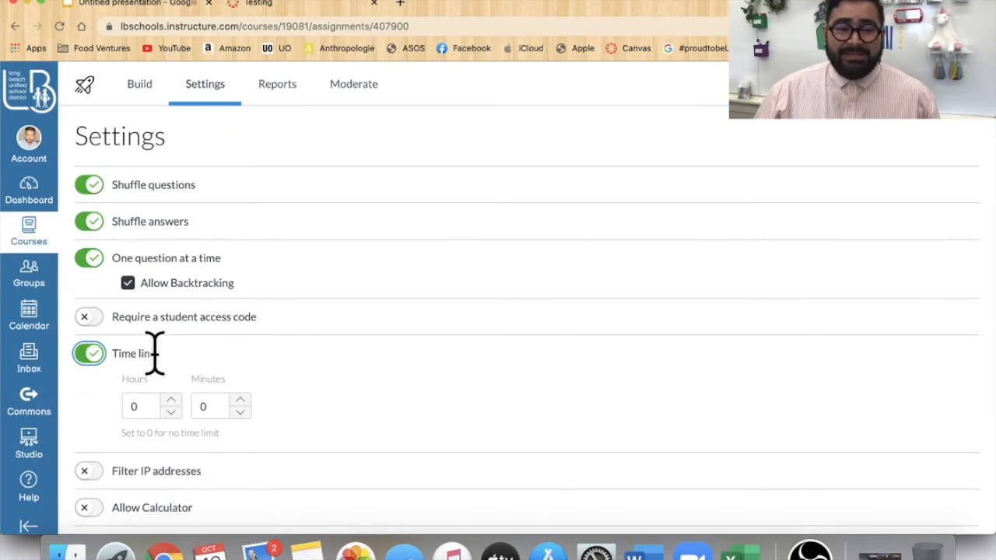
left_click(241, 400)
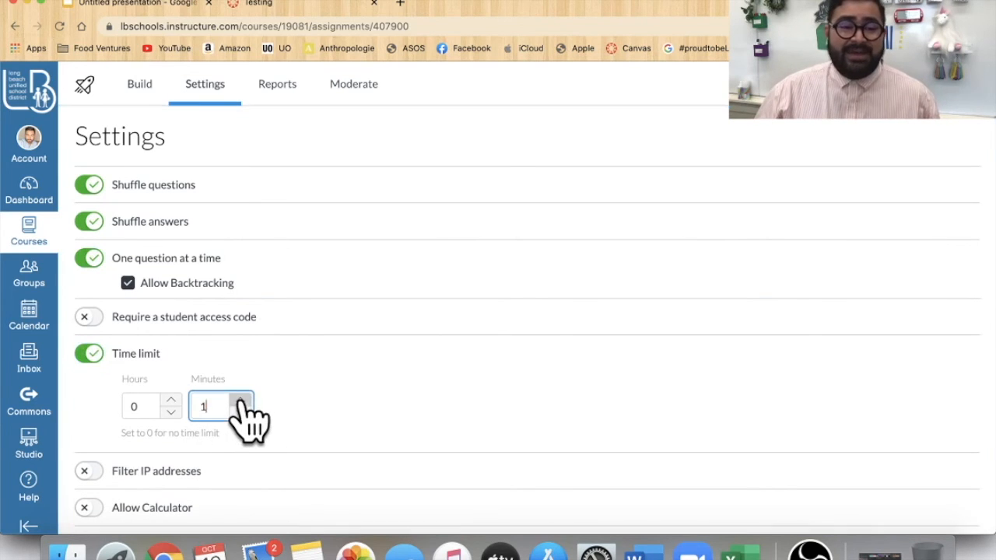
left_click(240, 400)
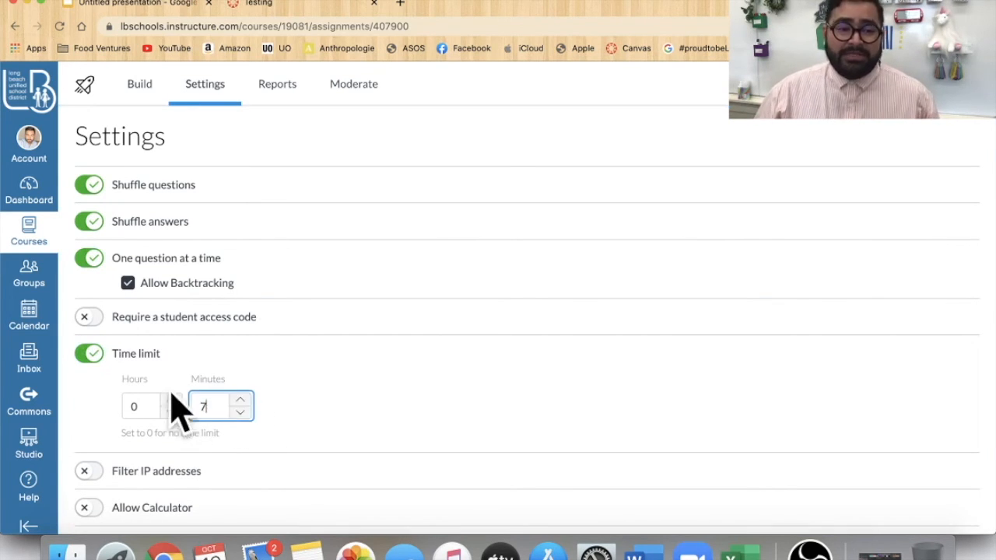
left_click(89, 353)
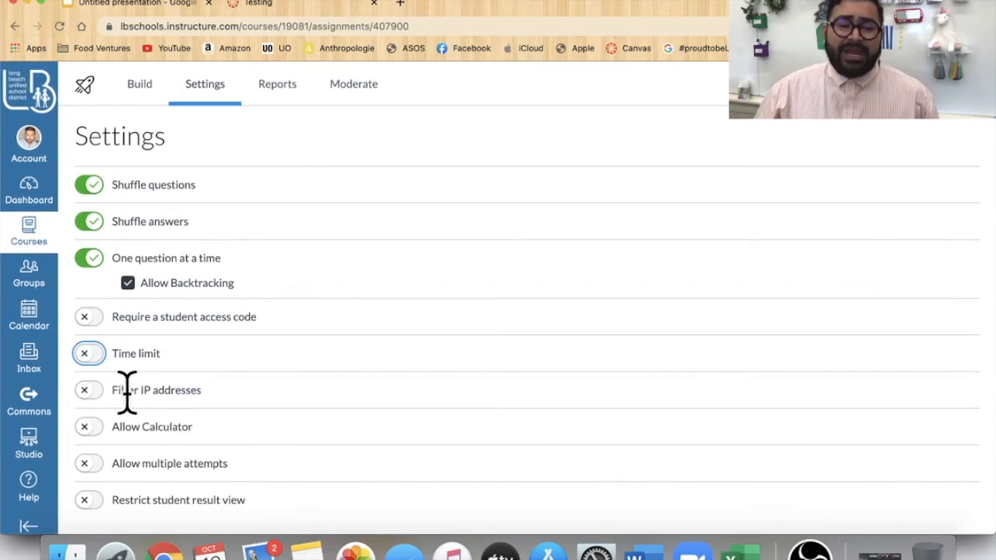
- Switch Filter IP addresses on and off again
left_click(85, 388)
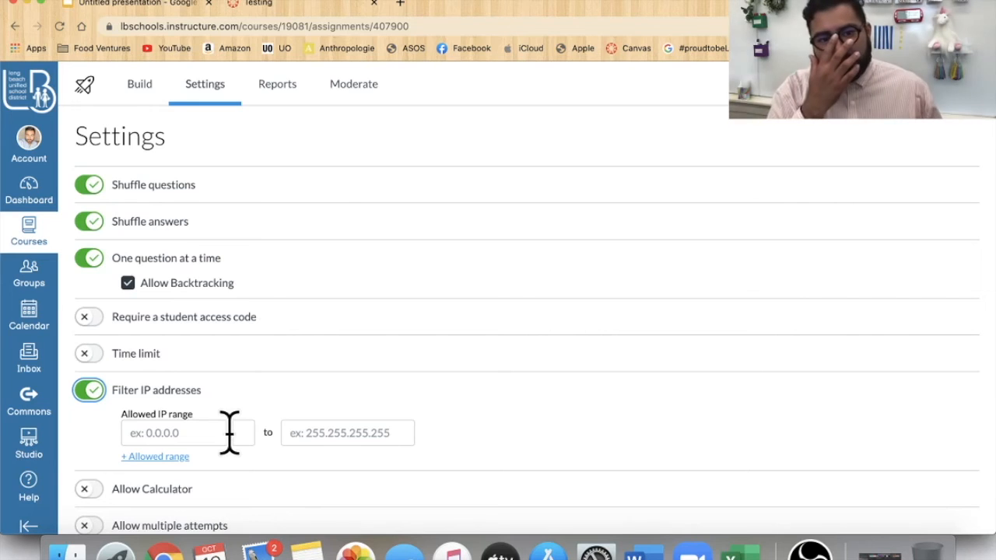
scroll(230, 433, "down", 1)
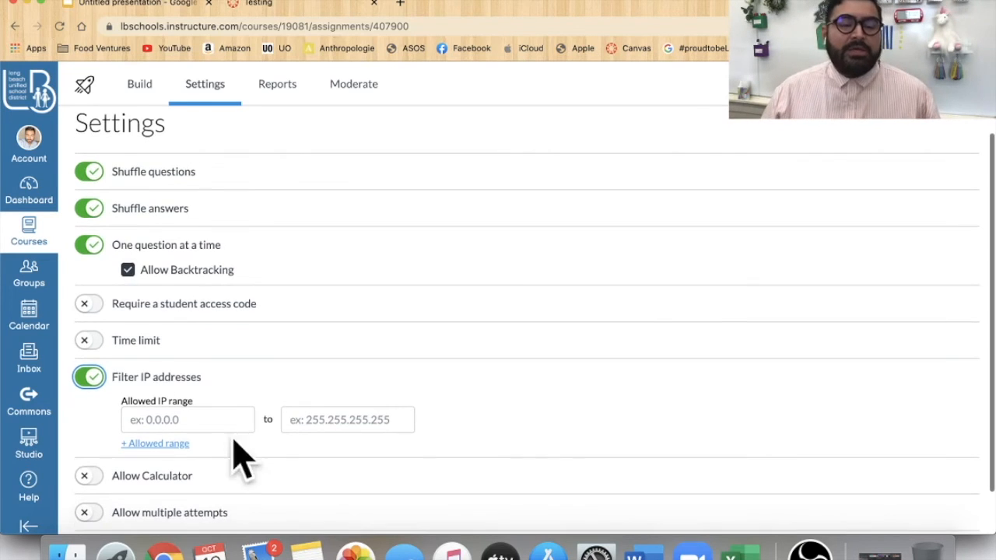
left_click(89, 375)
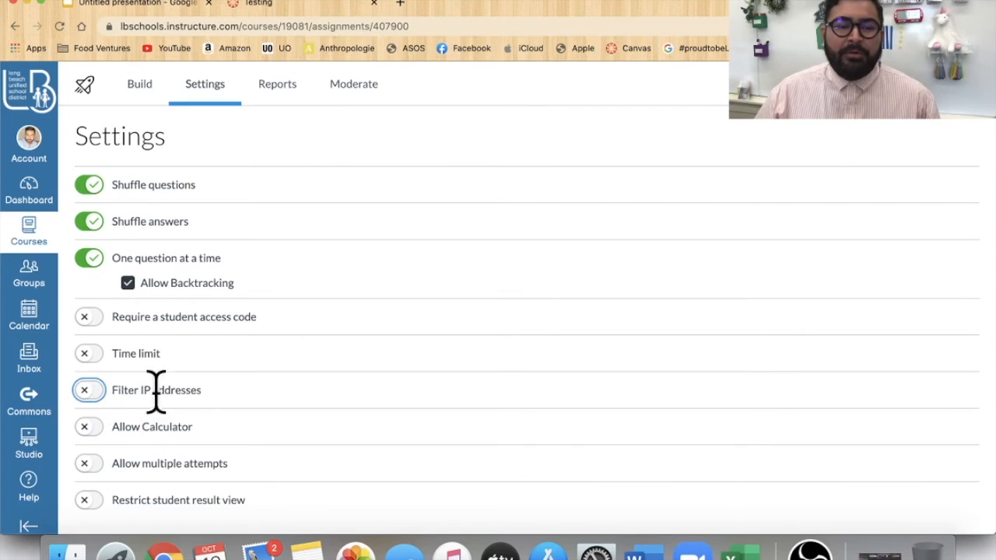
- Switch Allow Calculator on and off again
left_click(91, 431)
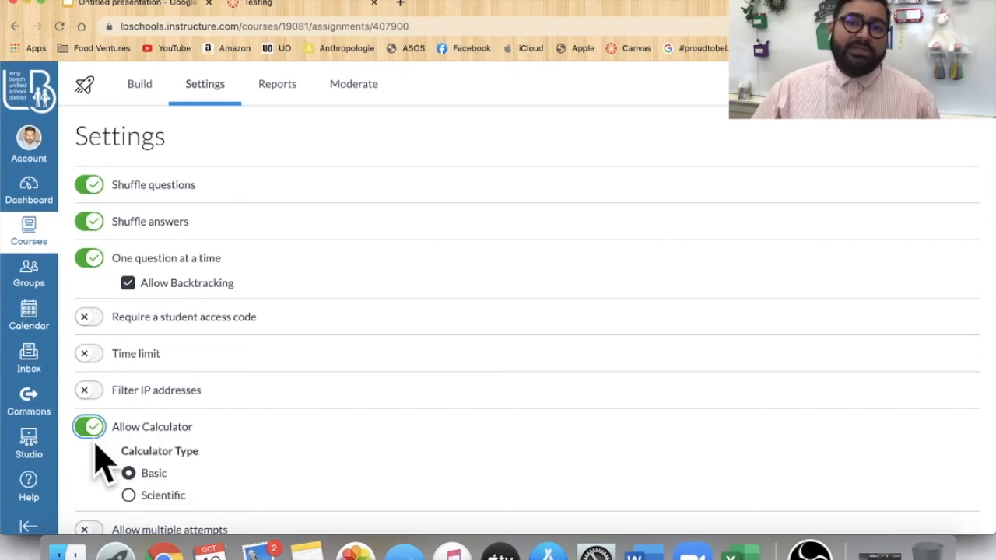
scroll(210, 467, "down", 2)
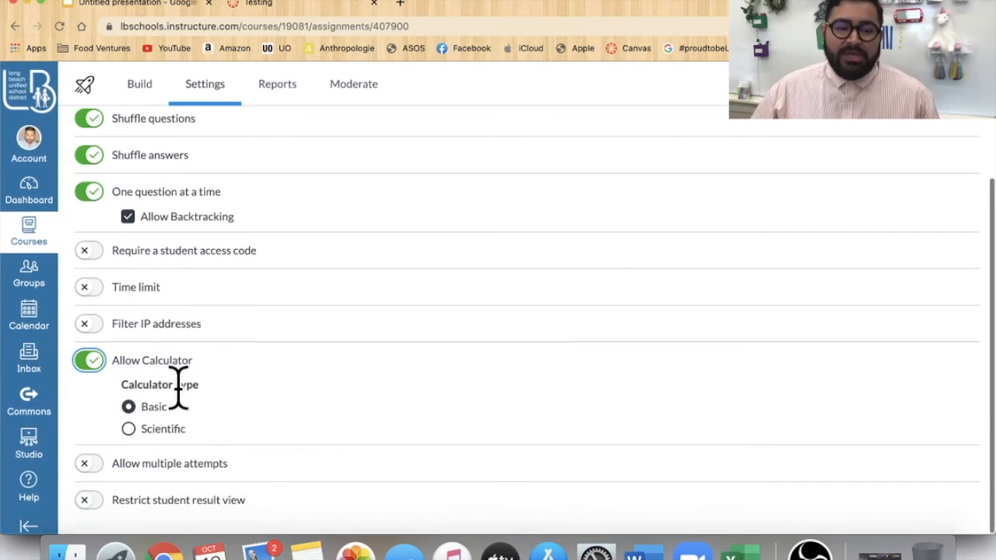
left_click(90, 363)
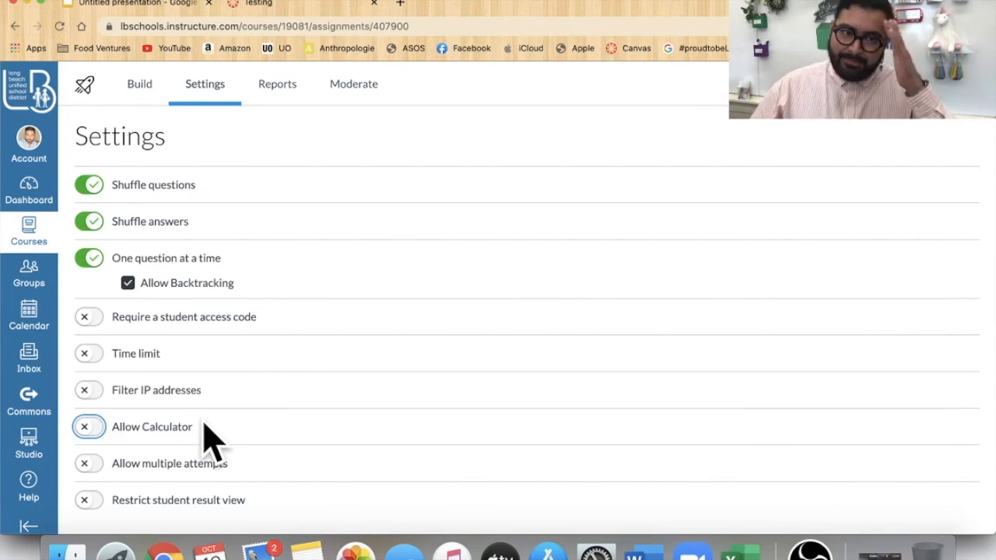
- Turn on multiple attempts and Restrict student result view, toggling Show items and questions
left_click(92, 467)
scroll(222, 475, "down", 2)
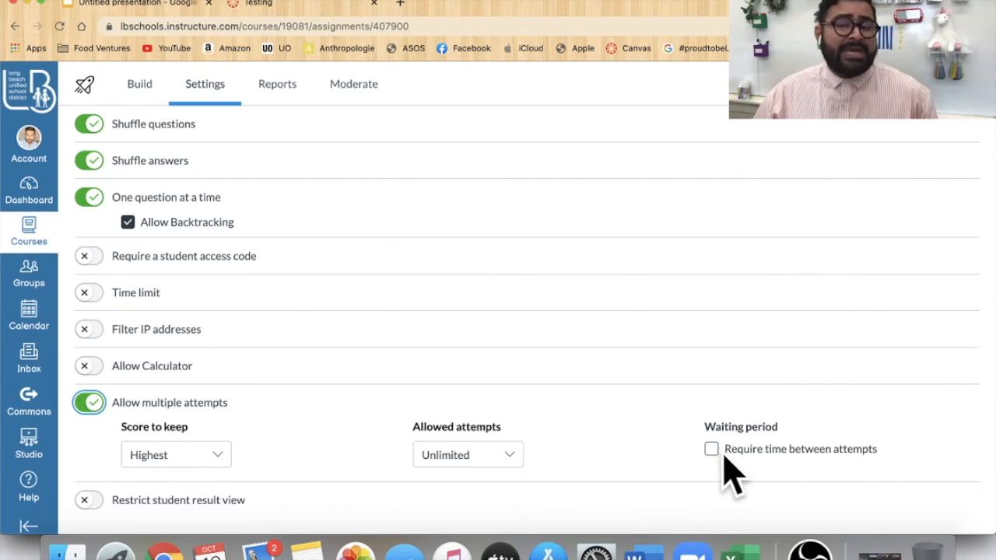
left_click(87, 500)
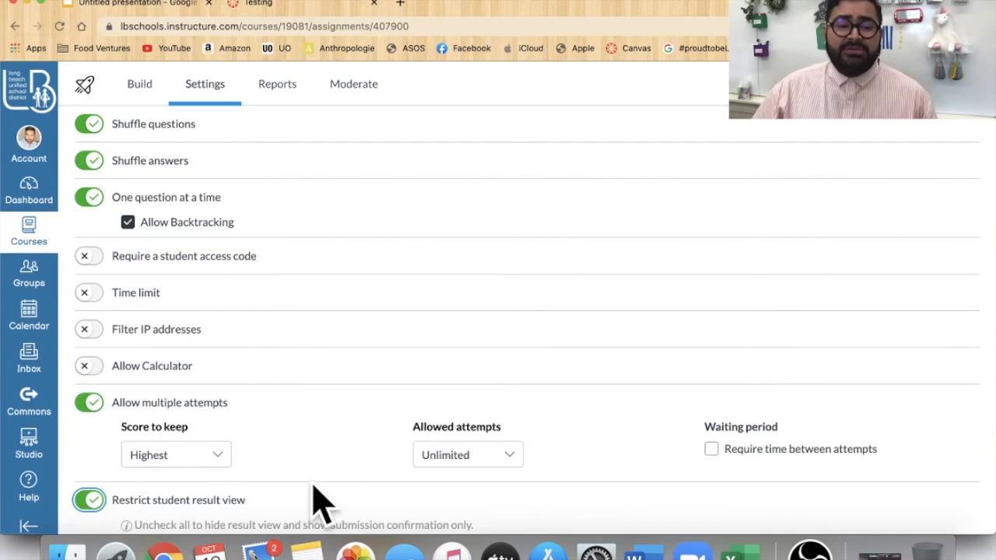
scroll(319, 502, "down", 5)
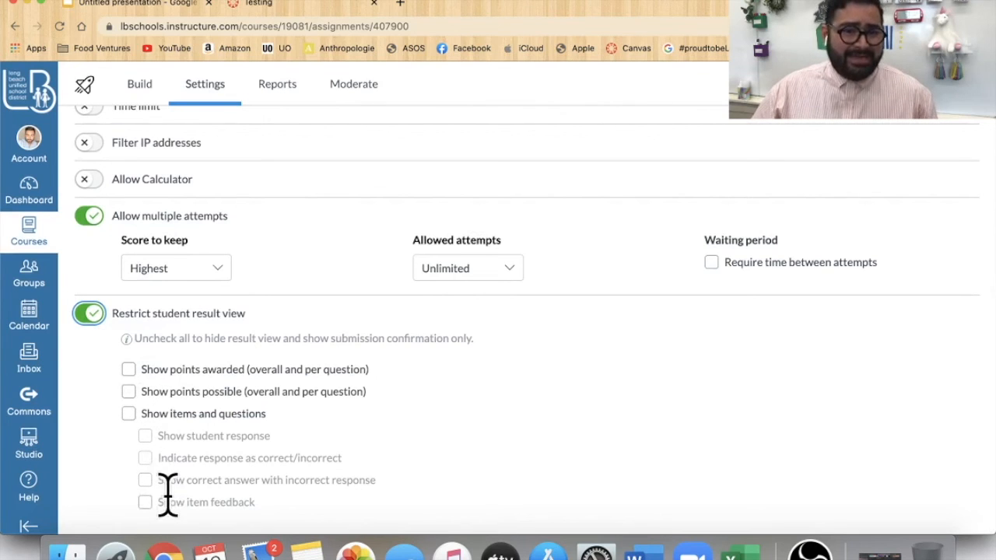
left_click(129, 417)
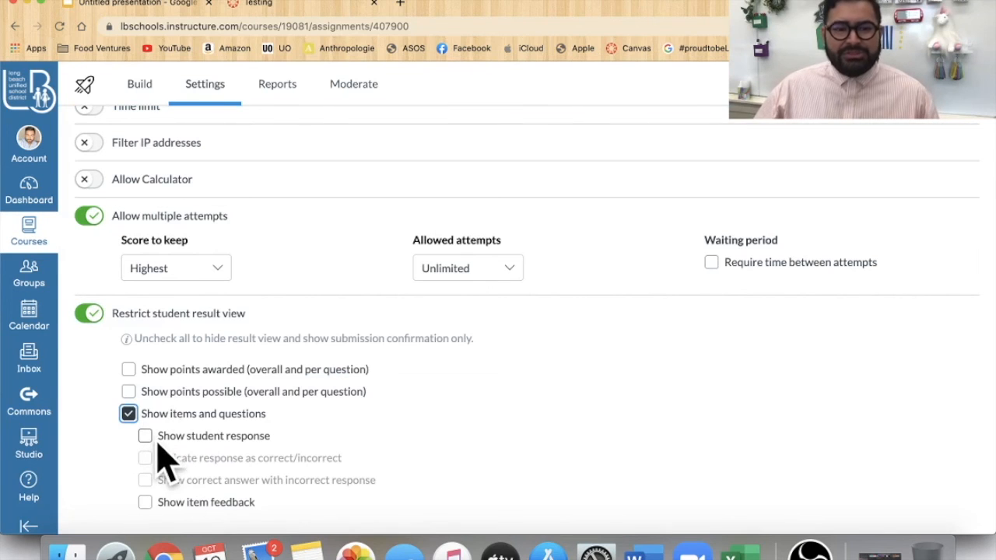
left_click(128, 414)
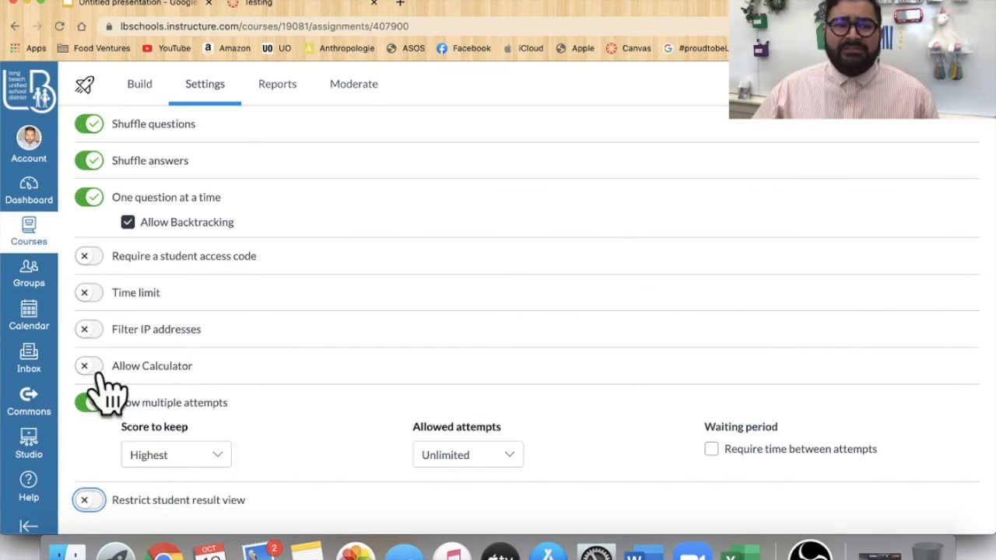
- Turn off multiple attempts, Shuffle questions, Shuffle answers and One question at a time
left_click(88, 402)
left_click(91, 205)
left_click(88, 243)
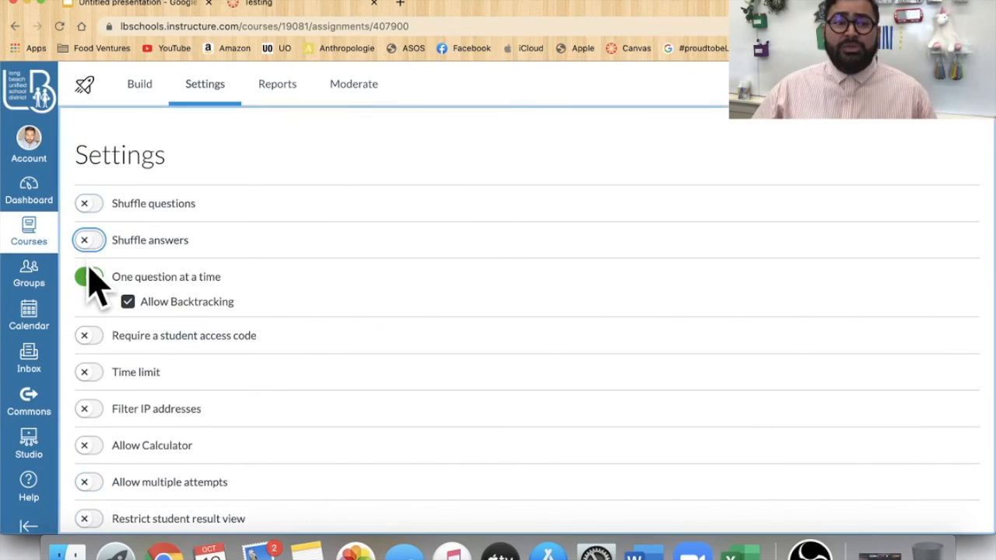
left_click(85, 278)
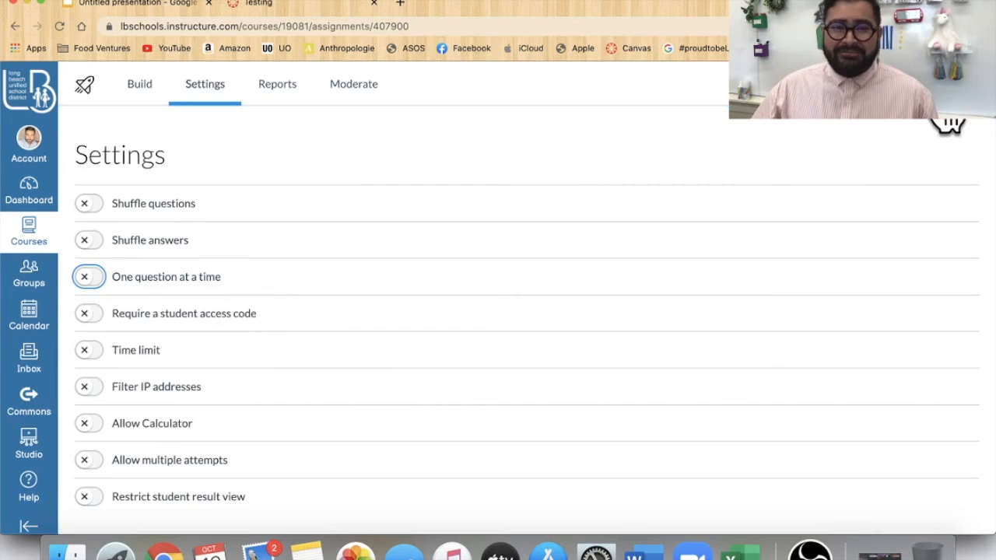
- Return to the Build page and open and close the insert content menu below the question
left_click(142, 85)
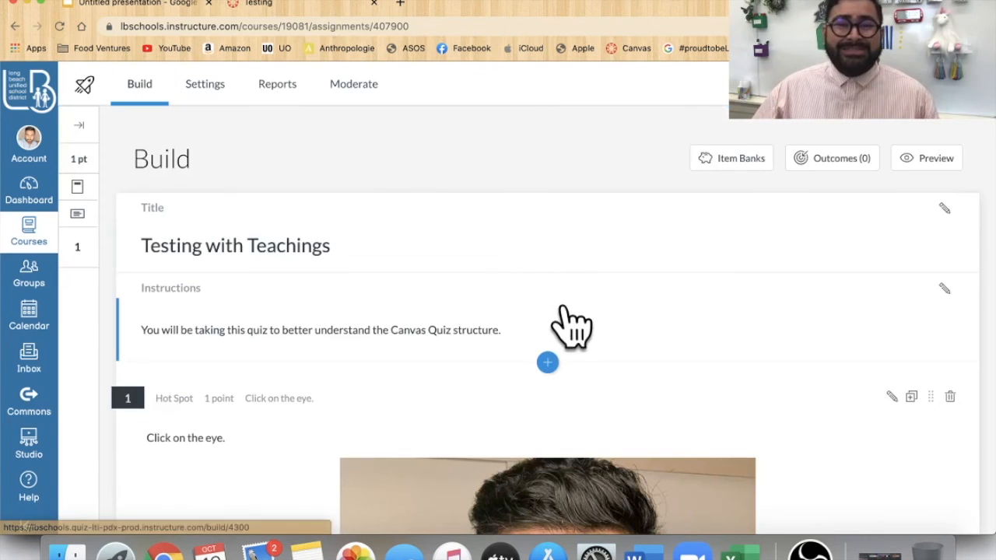
scroll(589, 355, "down", 5)
scroll(605, 358, "down", 4)
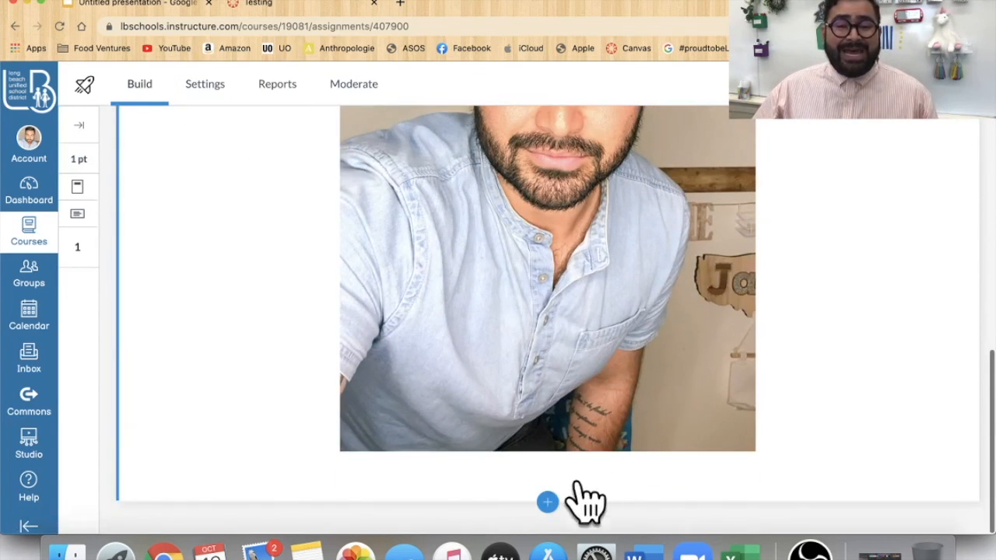
left_click(547, 502)
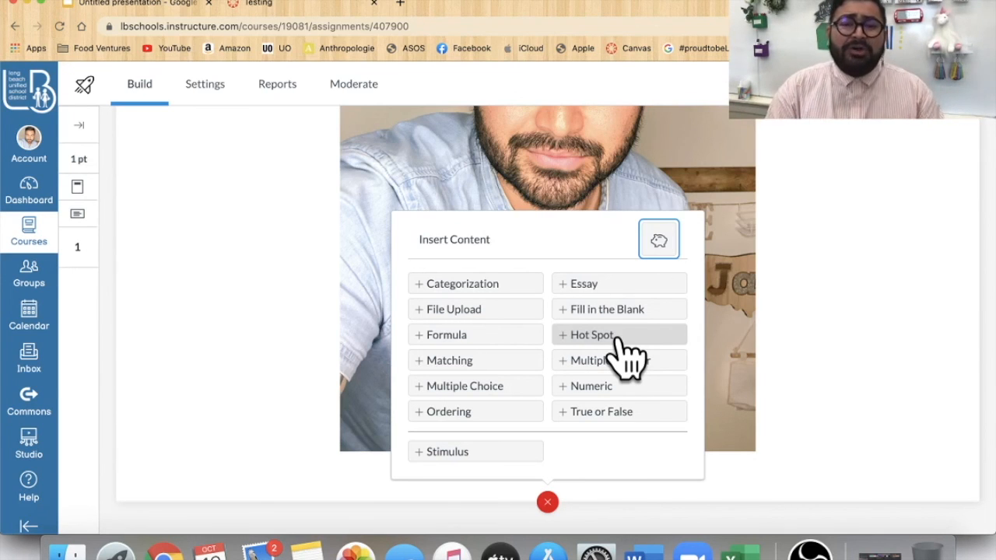
left_click(548, 503)
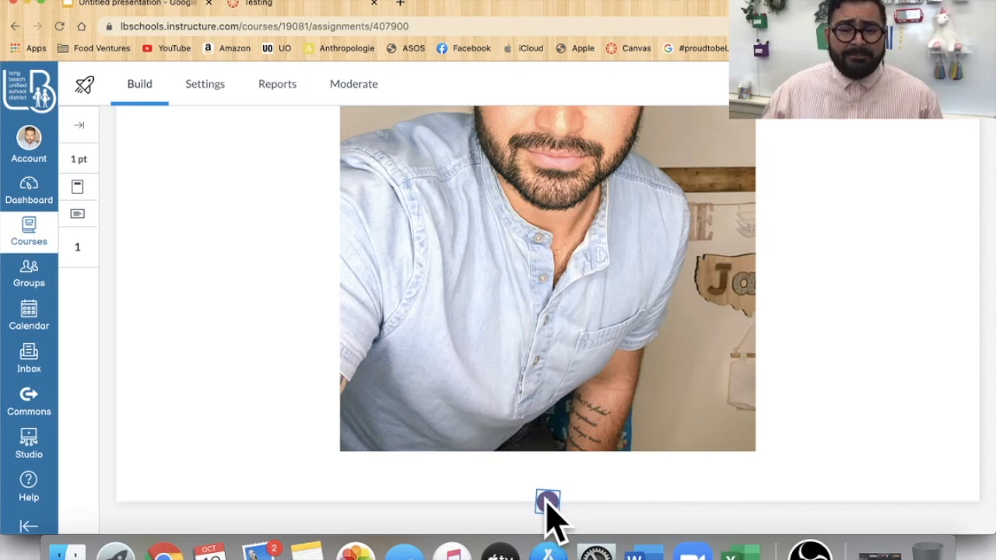
scroll(851, 423, "up", 10)
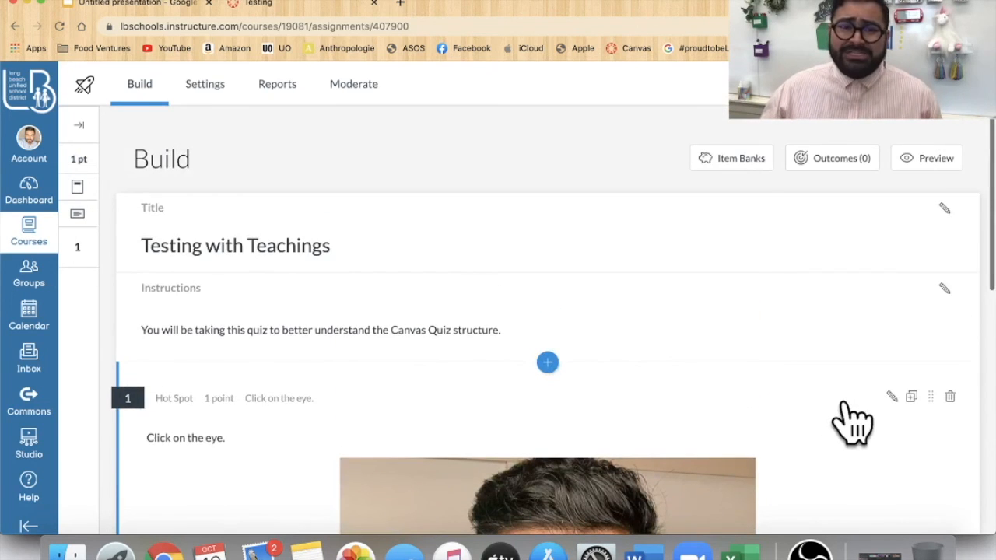